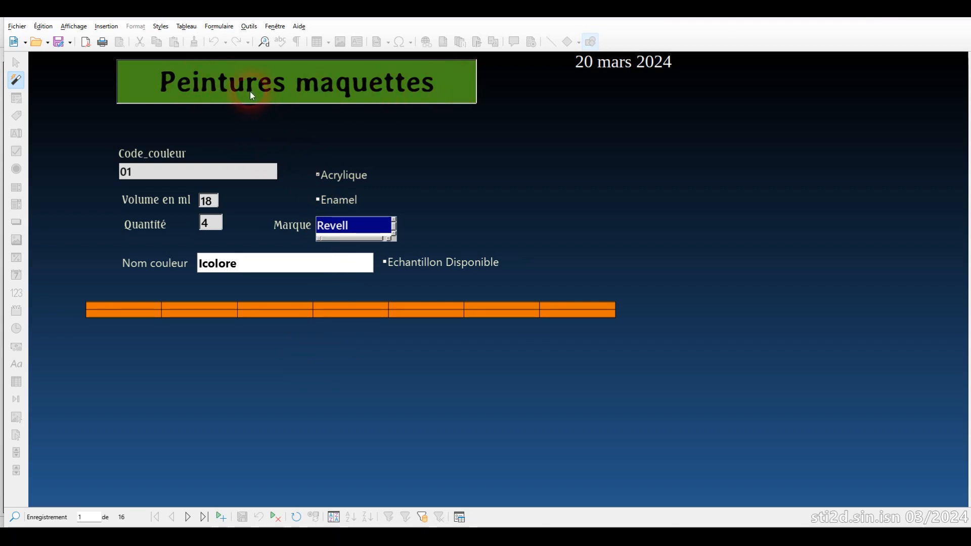
Step: Browse forward through the colour records to record 8, Rouge Ferrari Brillant
{"action": "left_click", "coordinate": [188, 517]}
{"action": "left_click", "coordinate": [188, 517]}
{"action": "left_click", "coordinate": [186, 517]}
{"action": "left_click", "coordinate": [187, 517]}
{"action": "left_click", "coordinate": [187, 517]}
{"action": "left_click", "coordinate": [186, 517]}
{"action": "left_click", "coordinate": [186, 517]}
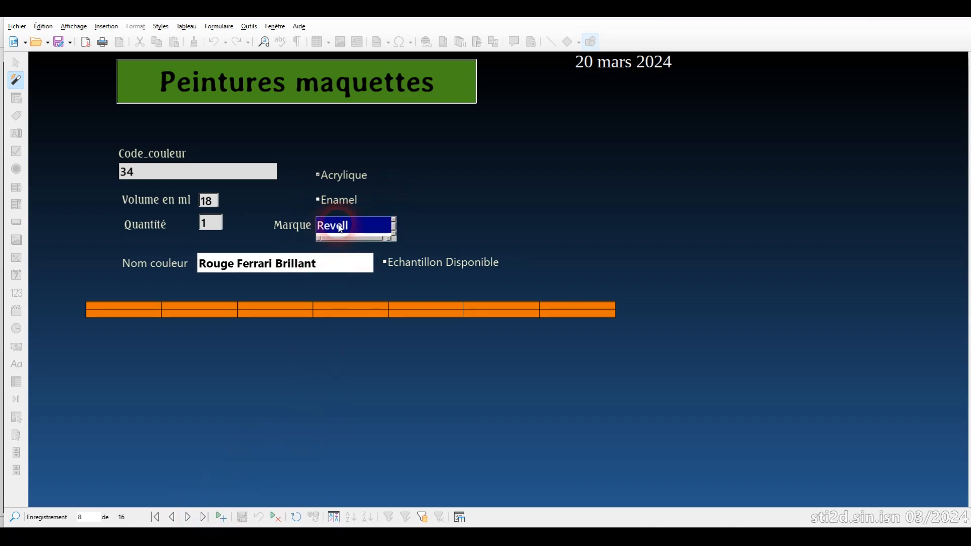
Step: Look through the brands offered in the Marque list of the Rouge Ferrari Brillant record, returning to Revell
{"action": "left_click", "coordinate": [394, 231]}
{"action": "left_click", "coordinate": [394, 231]}
{"action": "left_click", "coordinate": [394, 232]}
{"action": "left_click", "coordinate": [395, 235]}
{"action": "left_click", "coordinate": [394, 223]}
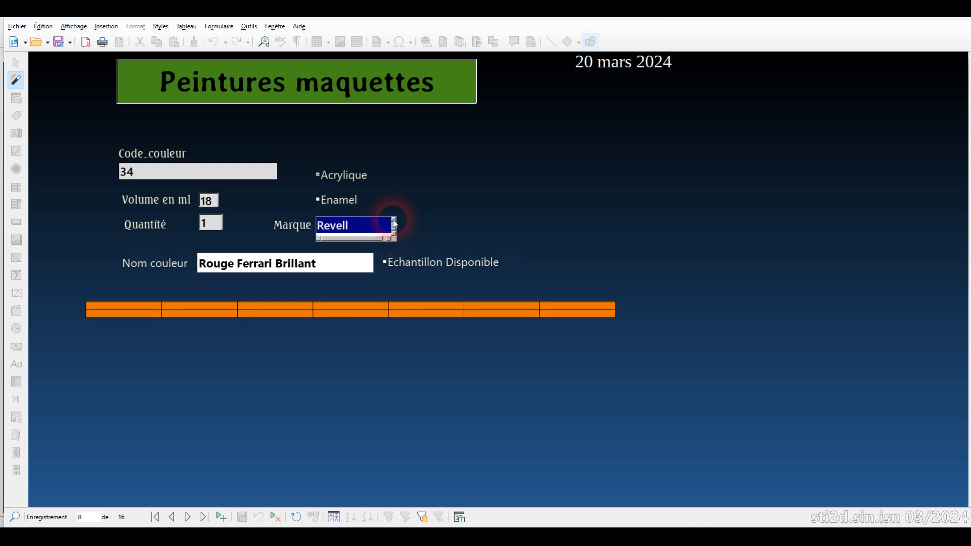
{"action": "left_click", "coordinate": [395, 223]}
{"action": "left_click", "coordinate": [395, 235]}
{"action": "left_click", "coordinate": [395, 235]}
{"action": "left_click", "coordinate": [395, 236]}
{"action": "left_click", "coordinate": [394, 235]}
{"action": "left_click", "coordinate": [394, 235]}
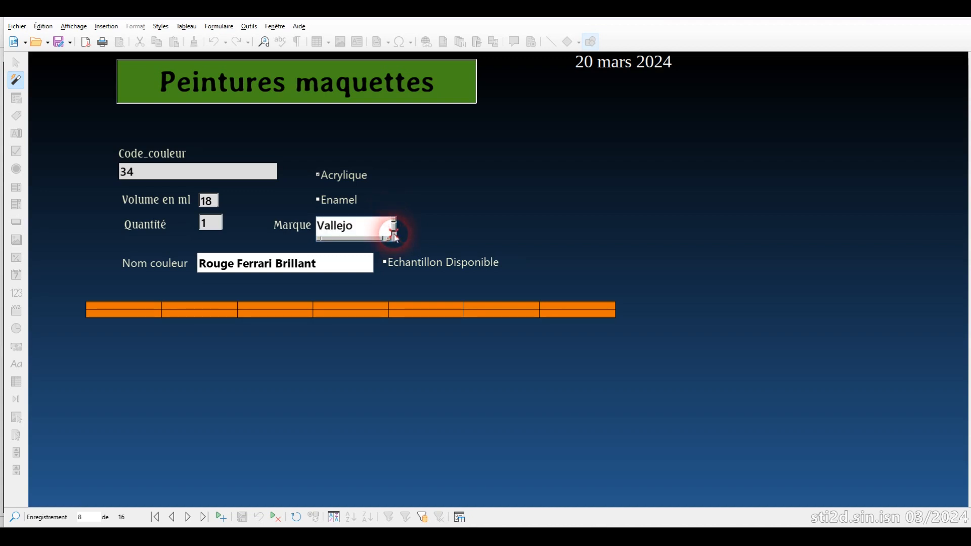
{"action": "left_click", "coordinate": [395, 222]}
{"action": "left_click", "coordinate": [395, 222]}
{"action": "left_click", "coordinate": [394, 221]}
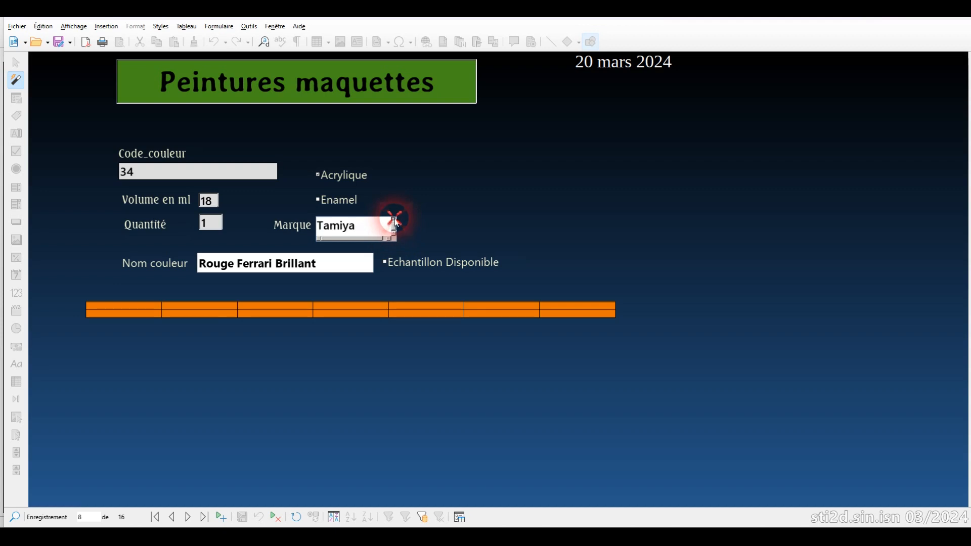
{"action": "left_click", "coordinate": [394, 222]}
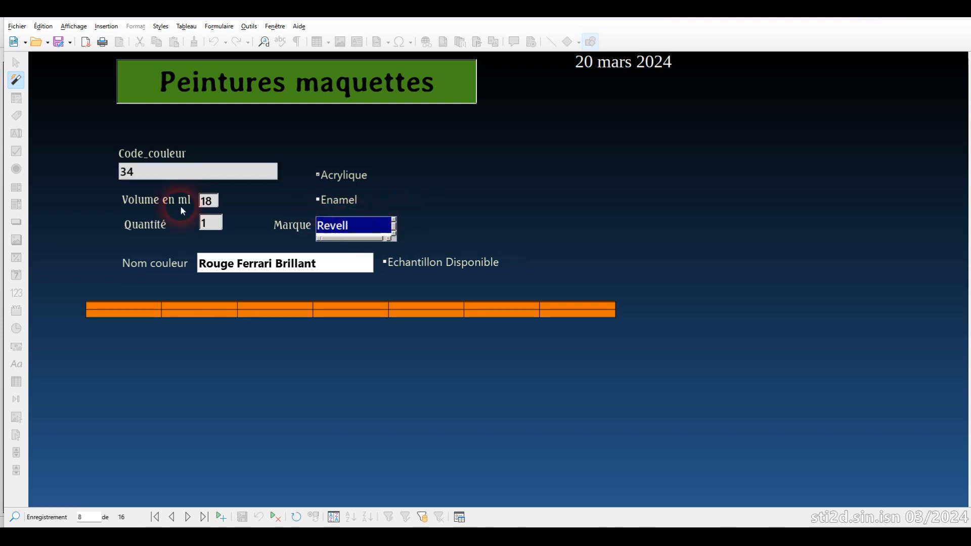
Step: Browse forward through the colour records to record 15, Rouille mat
{"action": "left_click", "coordinate": [129, 172]}
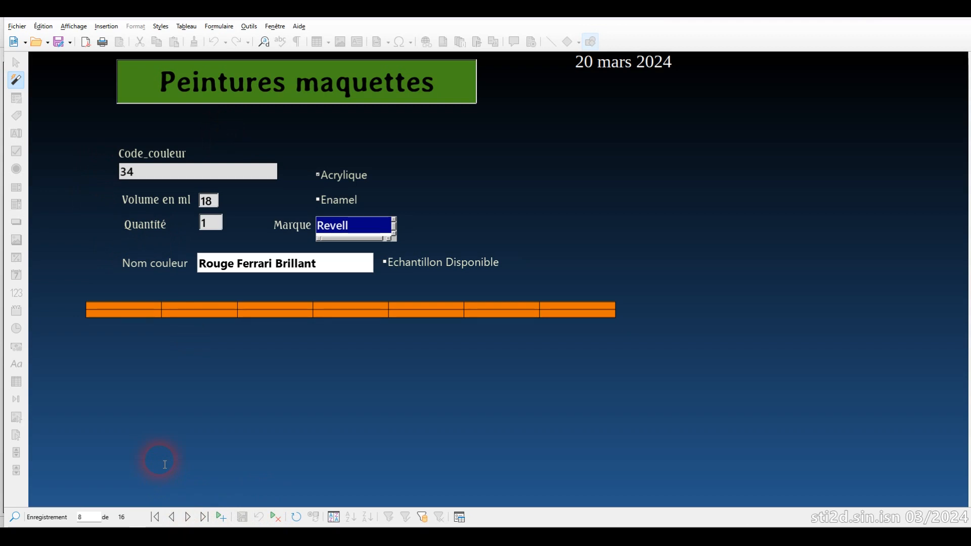
{"action": "left_click", "coordinate": [187, 516]}
{"action": "left_click", "coordinate": [187, 517]}
{"action": "left_click", "coordinate": [186, 516]}
{"action": "left_click", "coordinate": [187, 516]}
{"action": "left_click", "coordinate": [186, 516]}
{"action": "left_click", "coordinate": [186, 517]}
{"action": "left_click", "coordinate": [186, 516]}
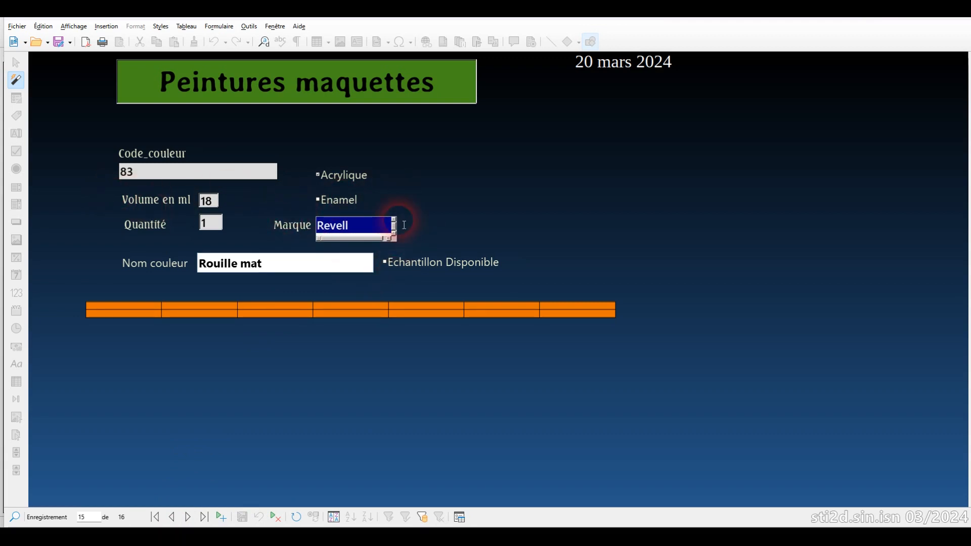
Step: Check the brand selected in the Marque list of the Rouille mat record
{"action": "left_click_drag", "start_coordinate": [394, 228], "coordinate": [394, 228]}
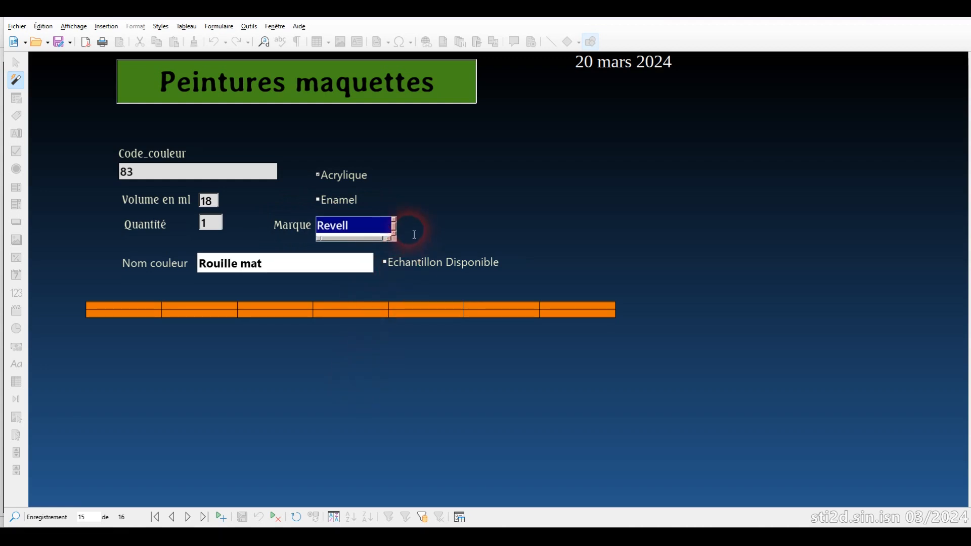
{"action": "left_click", "coordinate": [394, 220]}
{"action": "left_click", "coordinate": [391, 234]}
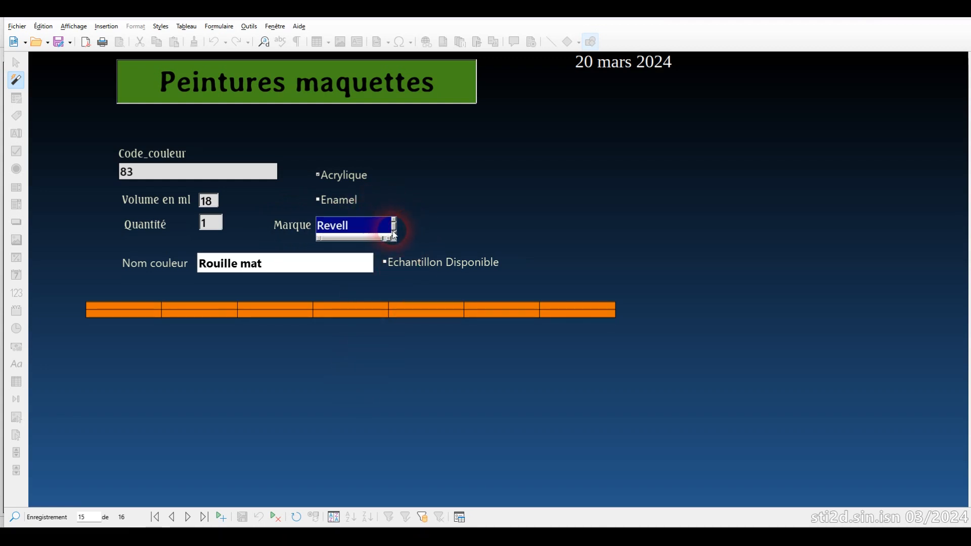
{"action": "left_click", "coordinate": [394, 233]}
{"action": "left_click", "coordinate": [394, 233]}
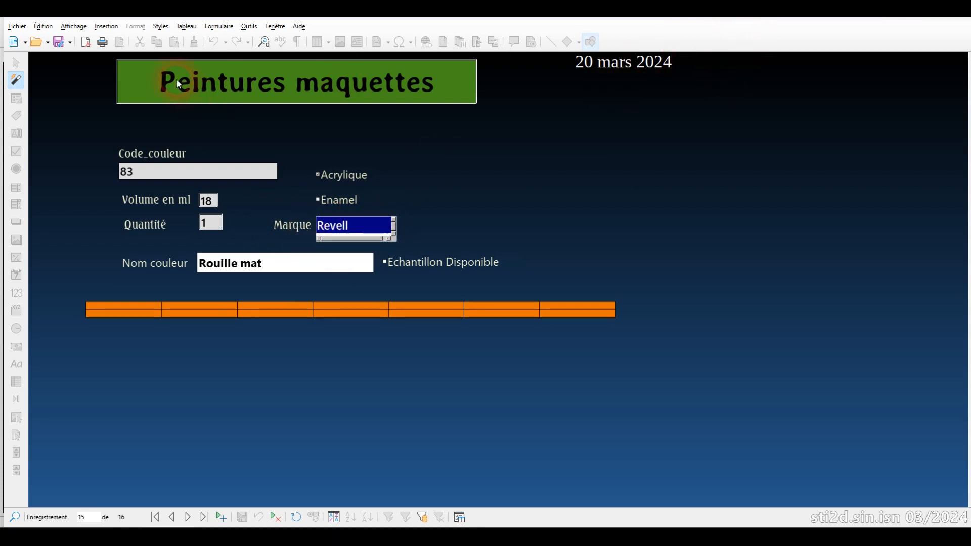
Step: Close the data-entry form and reopen Formulaire_Couleurs in design mode
{"action": "left_click", "coordinate": [17, 27]}
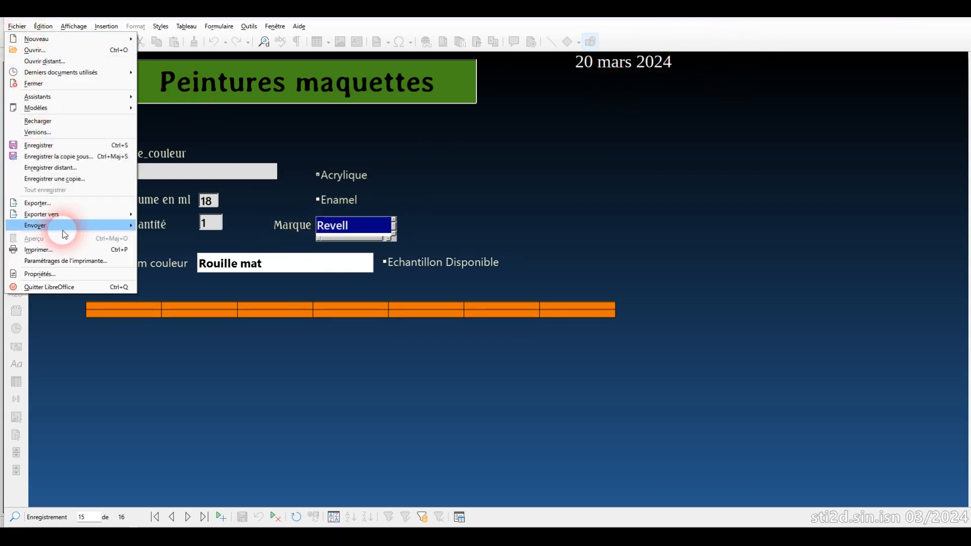
{"action": "left_click", "coordinate": [66, 84]}
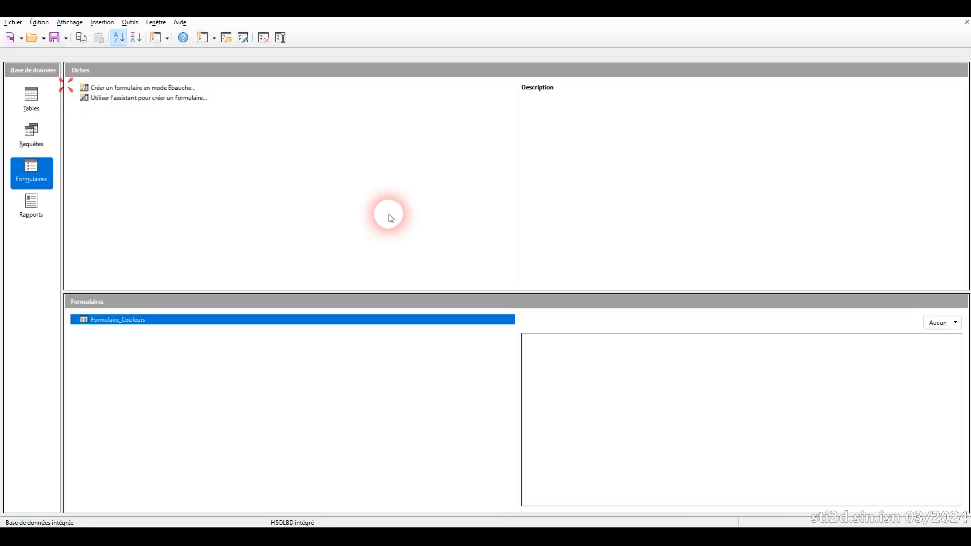
{"action": "right_click", "coordinate": [113, 319]}
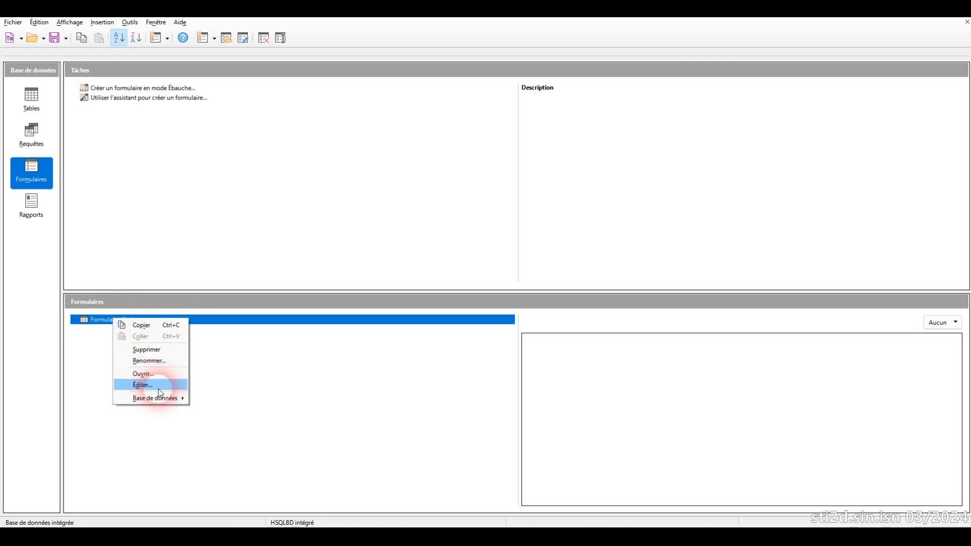
{"action": "left_click", "coordinate": [146, 386]}
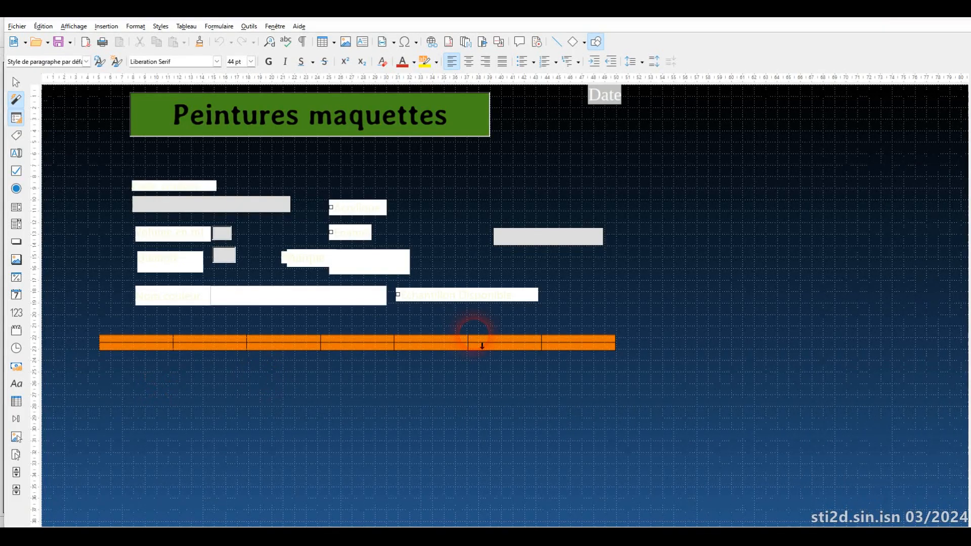
Step: Open the control properties of the Marque list box to examine its data field and SQL list content
{"action": "right_click", "coordinate": [386, 266]}
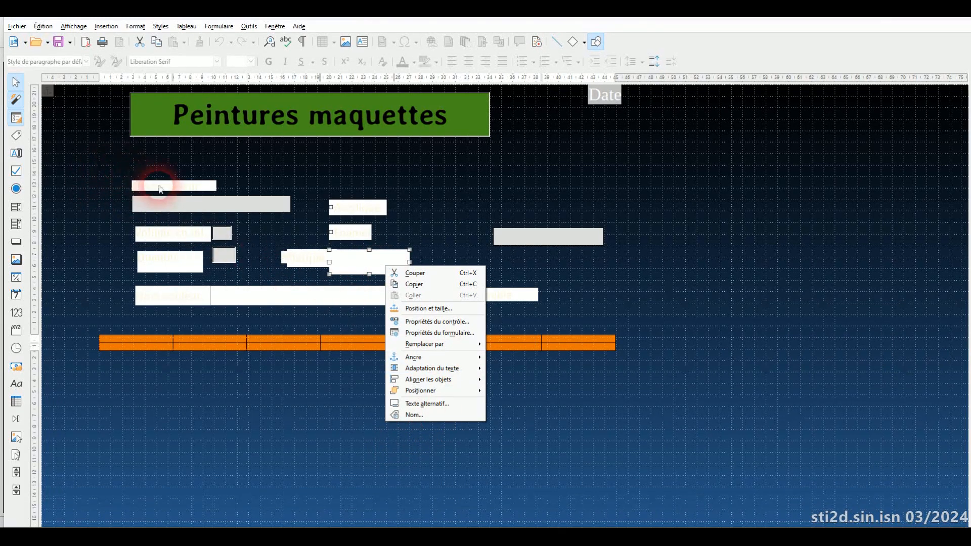
{"action": "mouse_move", "coordinate": [468, 358]}
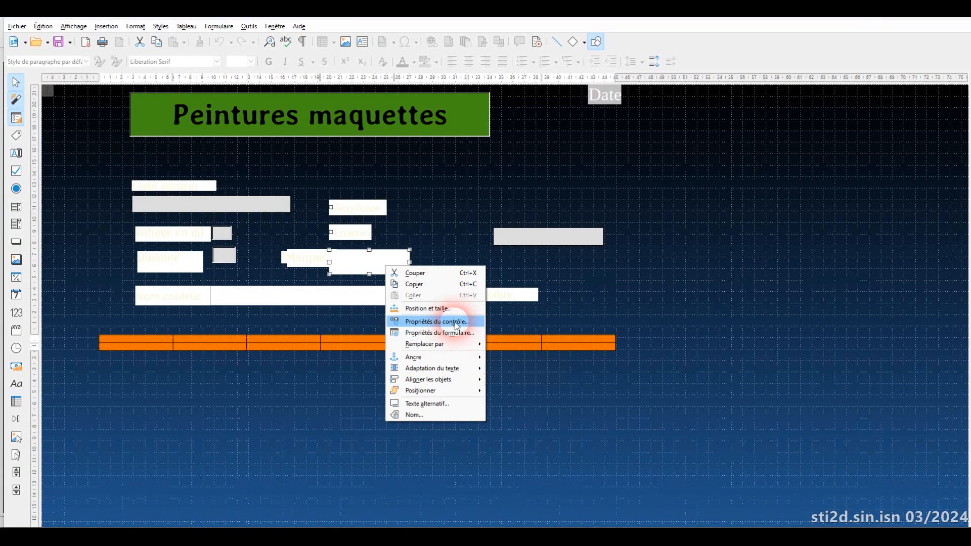
{"action": "left_click", "coordinate": [455, 323]}
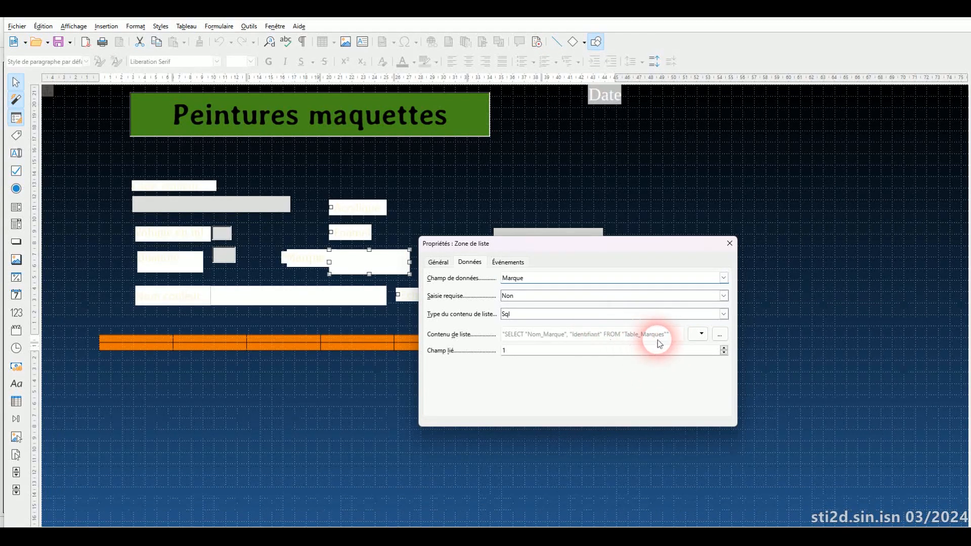
Step: Bring up the Table_Marques data below the list box properties to compare the brand identifiers and names with the SQL source
{"action": "mouse_move", "coordinate": [756, 535]}
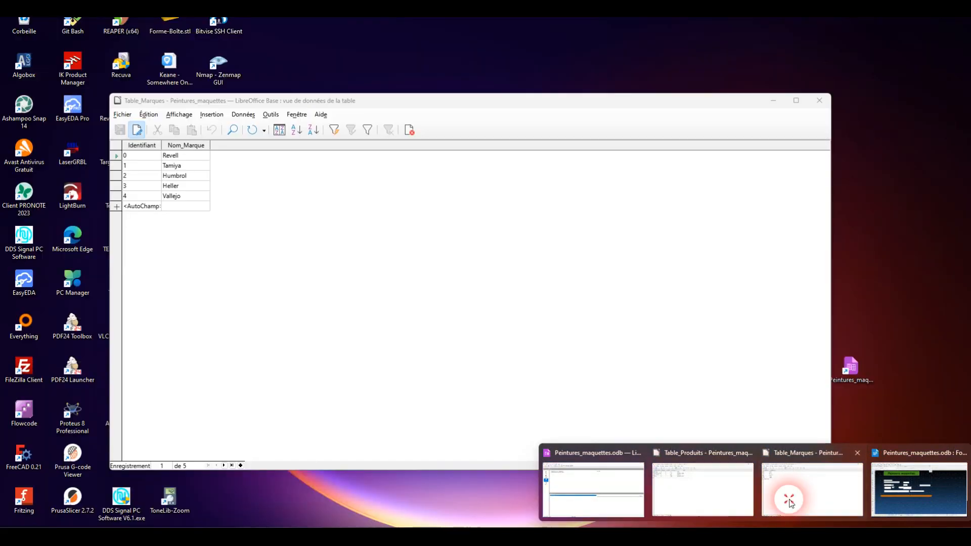
{"action": "left_click", "coordinate": [787, 497]}
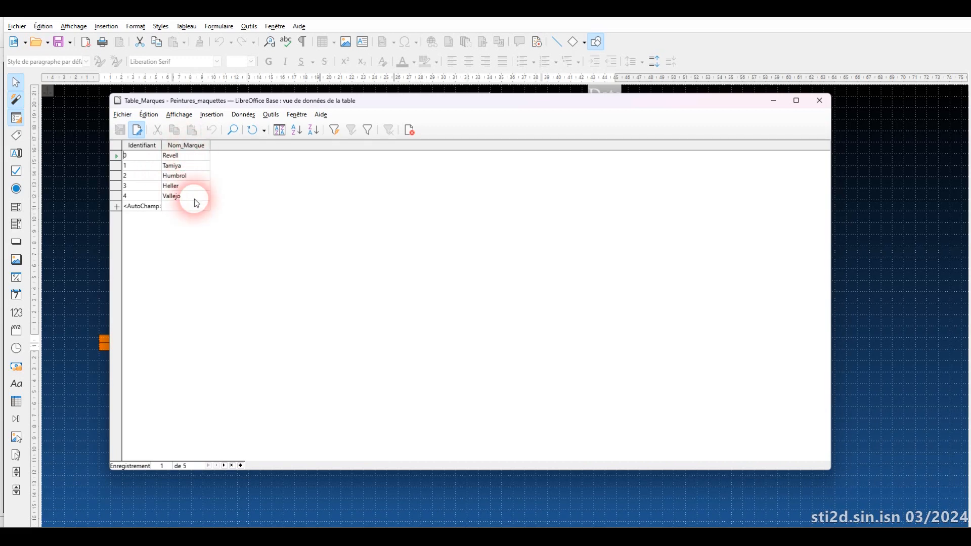
{"action": "left_click_drag", "start_coordinate": [402, 108], "coordinate": [568, 355]}
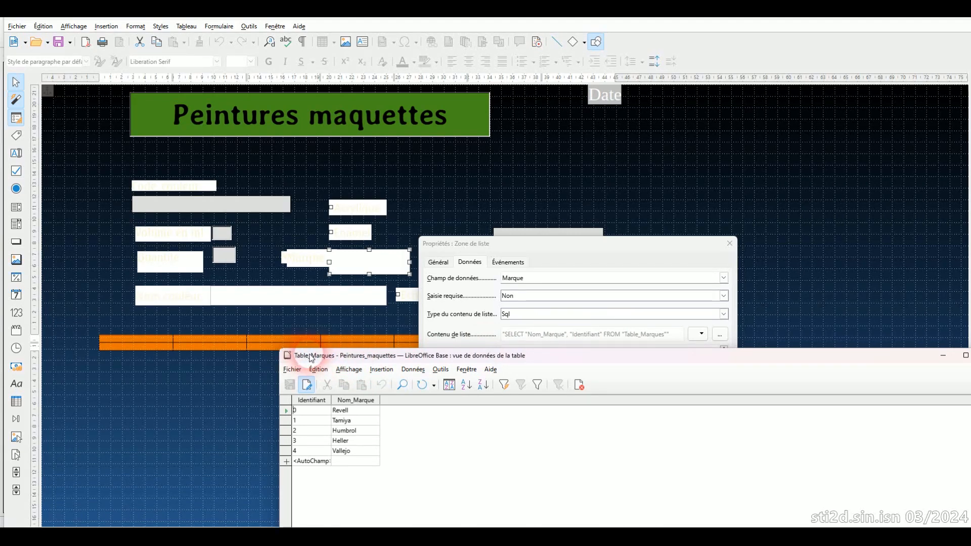
{"action": "left_click_drag", "start_coordinate": [786, 354], "coordinate": [777, 360]}
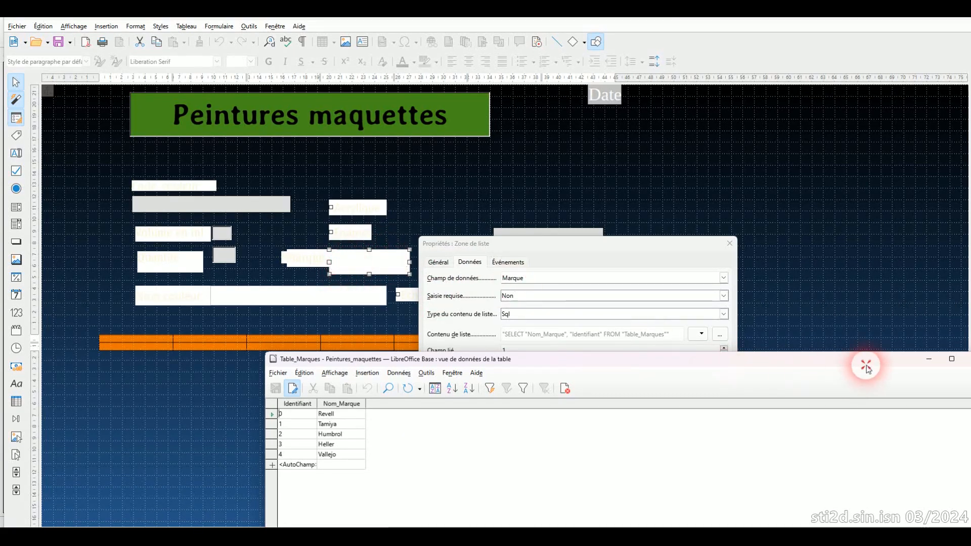
{"action": "left_click_drag", "start_coordinate": [866, 365], "coordinate": [766, 359]}
Step: Close the list box properties and the Formulaire_Couleurs design, and move the Table_Marques window clear of the forms list
{"action": "left_click", "coordinate": [732, 245]}
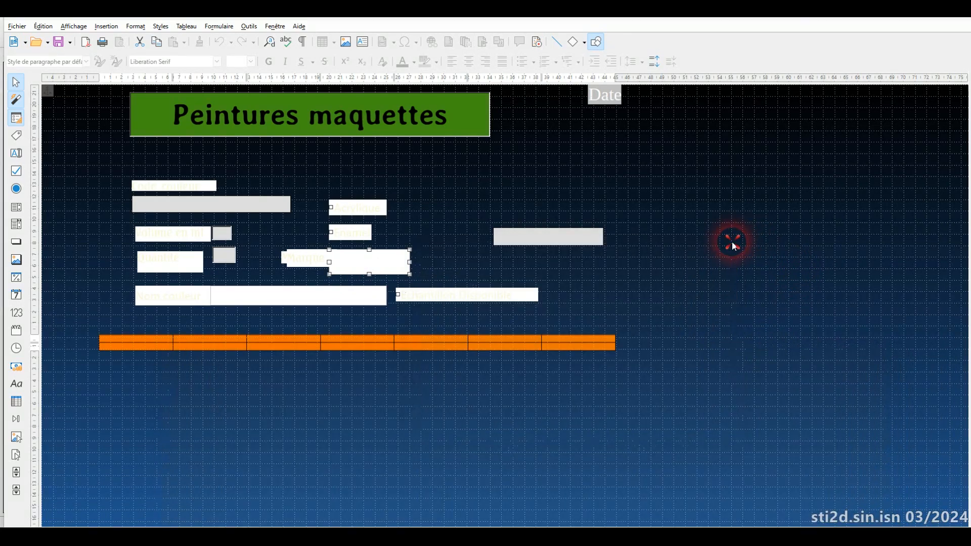
{"action": "left_click", "coordinate": [14, 29]}
{"action": "left_click", "coordinate": [37, 87]}
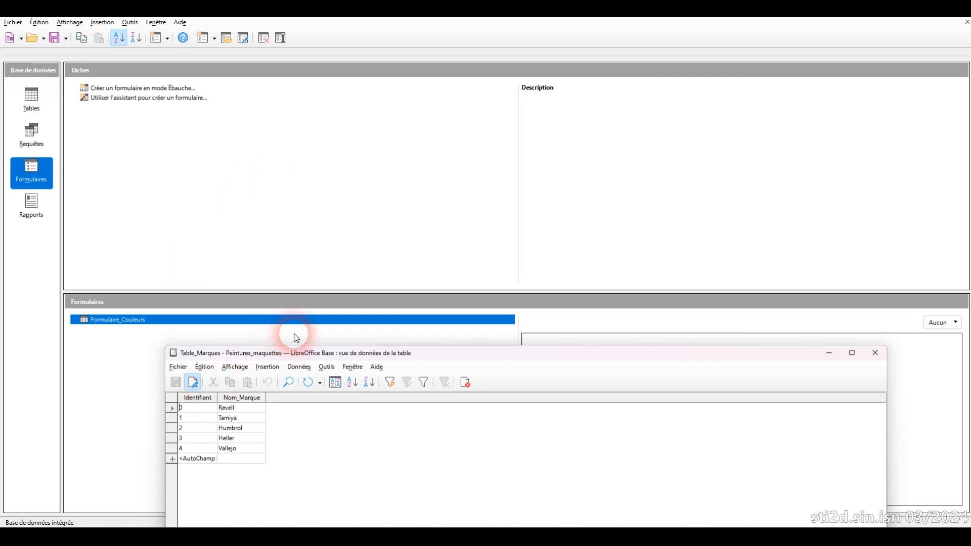
{"action": "left_click_drag", "start_coordinate": [296, 356], "coordinate": [361, 115]}
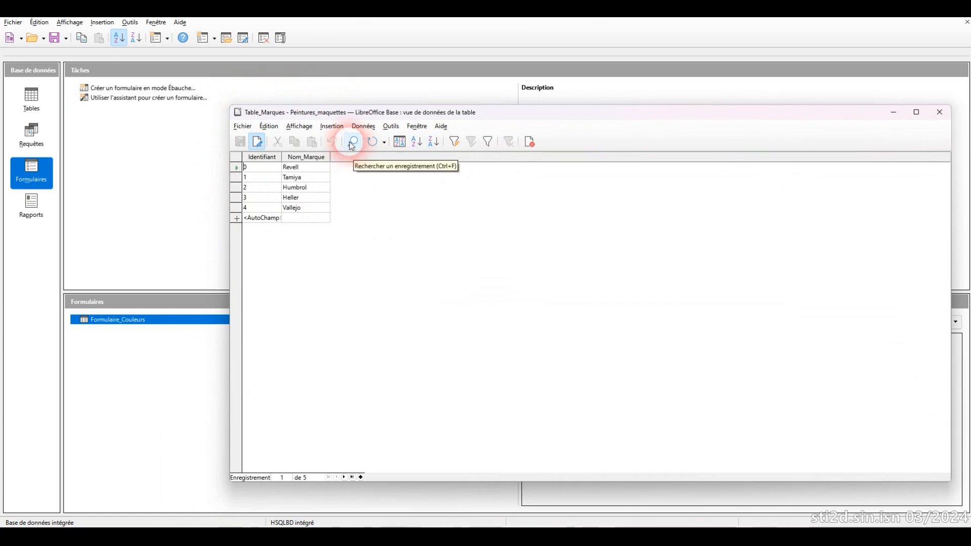
Step: Open Table_Couleurs in design mode to examine its field names and types, and close it again
{"action": "left_click", "coordinate": [25, 114]}
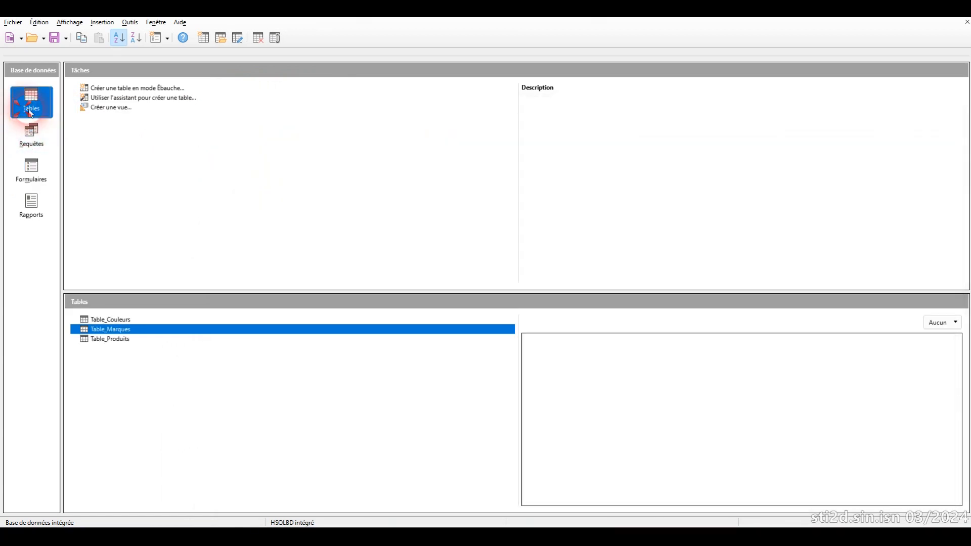
{"action": "left_click", "coordinate": [123, 321]}
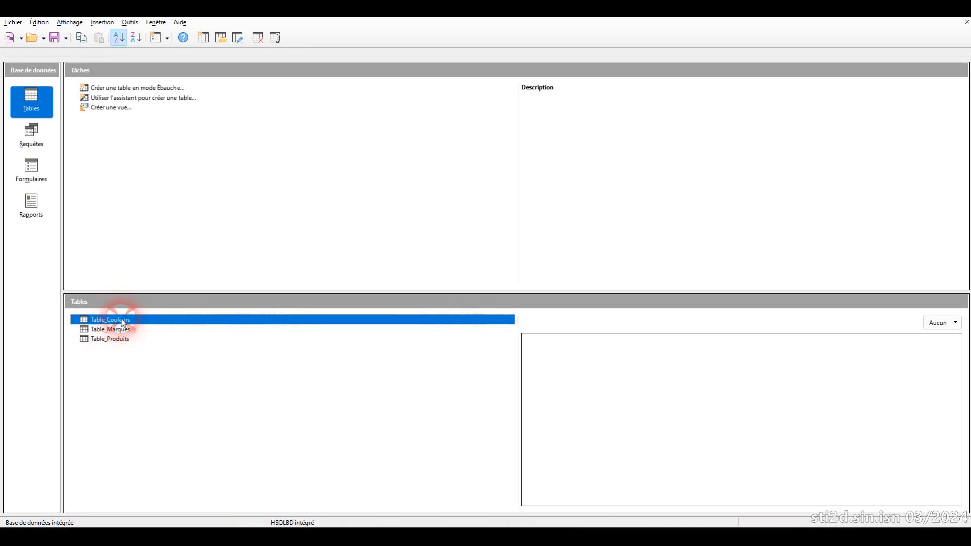
{"action": "right_click", "coordinate": [124, 322]}
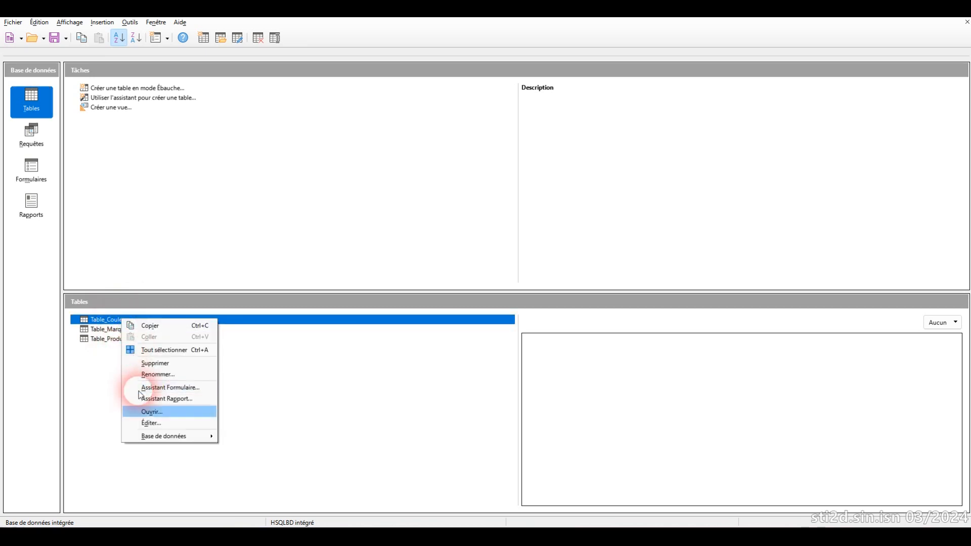
{"action": "left_click", "coordinate": [138, 423]}
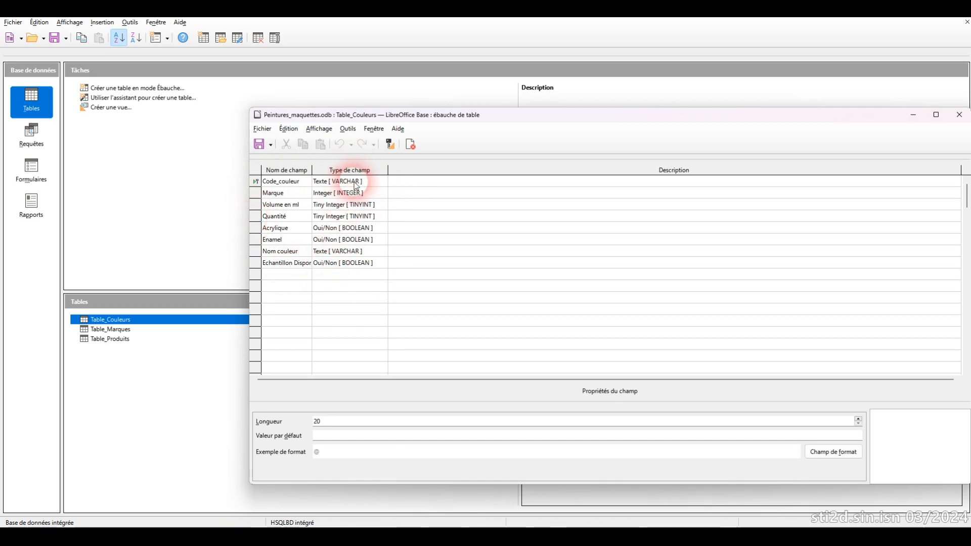
{"action": "left_click_drag", "start_coordinate": [566, 115], "coordinate": [435, 116]}
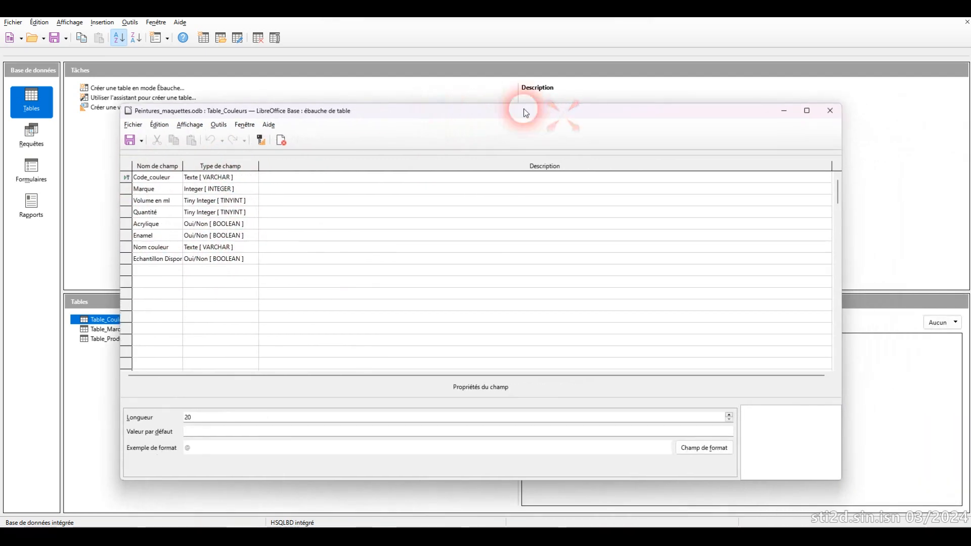
{"action": "left_click", "coordinate": [830, 114]}
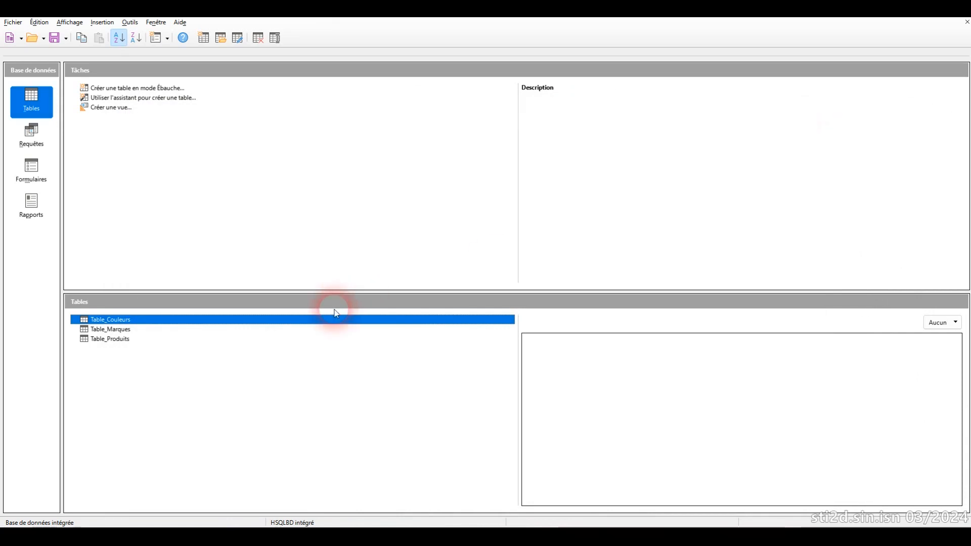
Step: Bring up the Table_Produits data and examine the product codes, brand identifiers and types of its records
{"action": "left_click", "coordinate": [107, 339]}
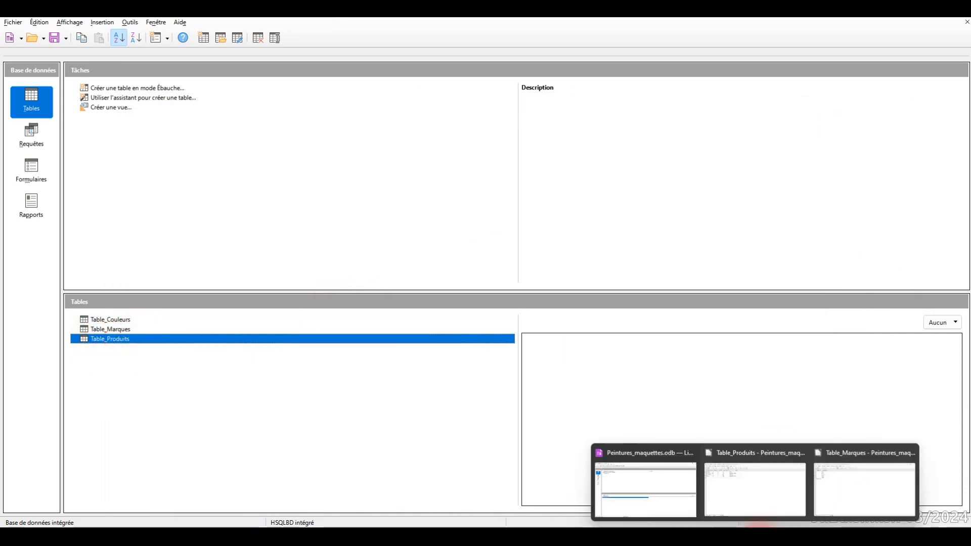
{"action": "left_click", "coordinate": [753, 502]}
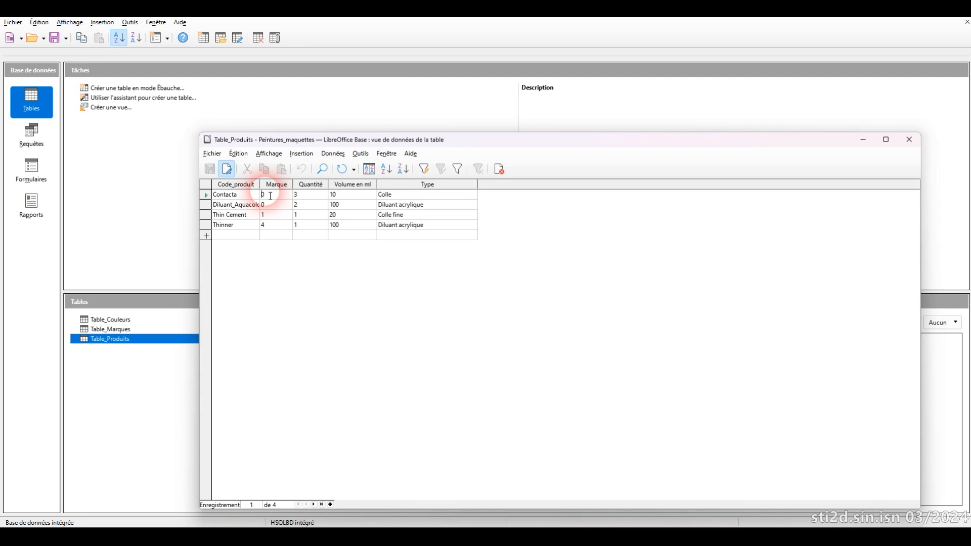
{"action": "left_click", "coordinate": [239, 208]}
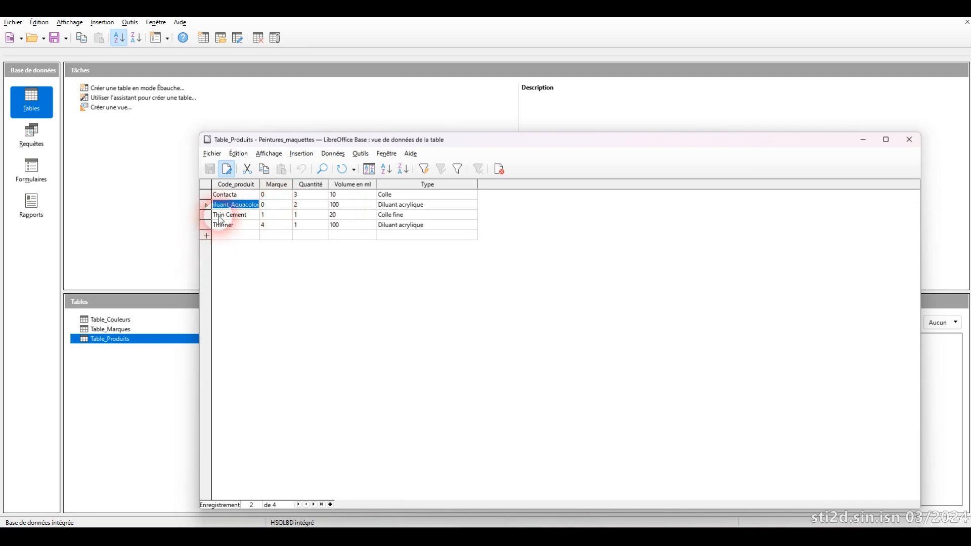
{"action": "left_click", "coordinate": [270, 218]}
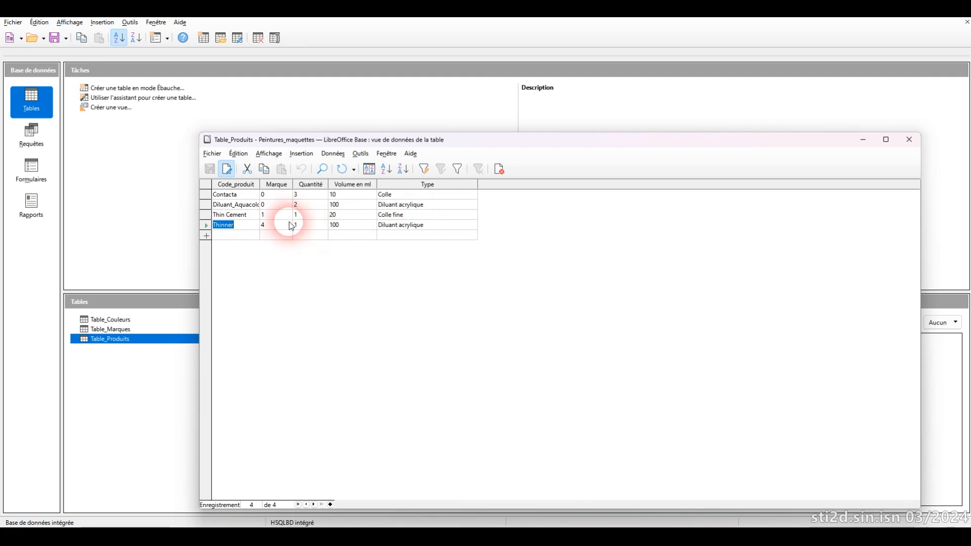
{"action": "left_click", "coordinate": [422, 226]}
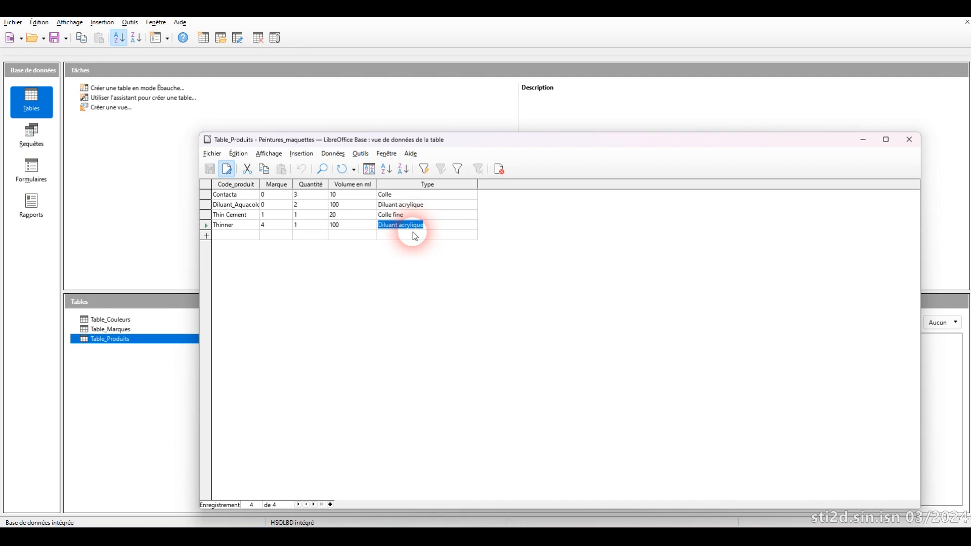
Step: Bring up Table_Marques beside Table_Produits and compare the Marque column's identifiers with the brand names
{"action": "left_click", "coordinate": [277, 185]}
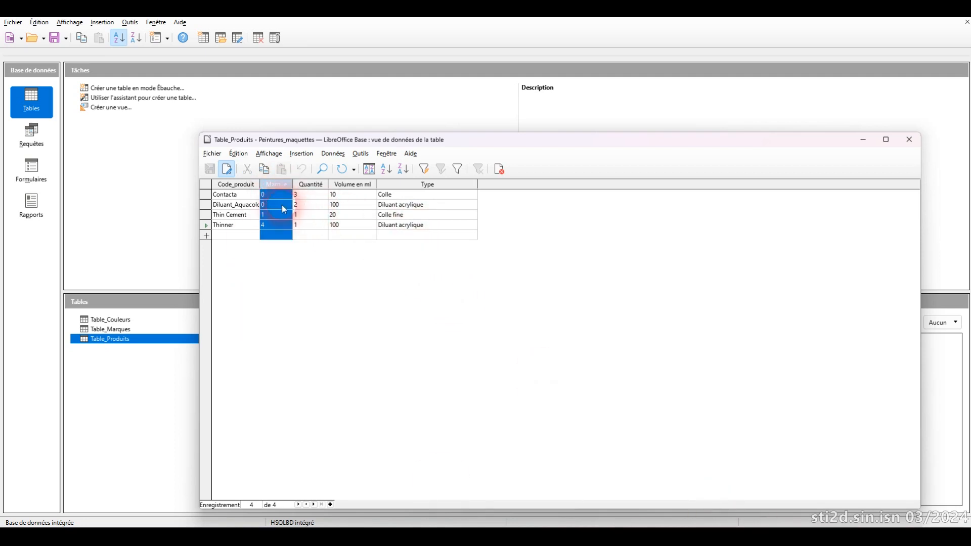
{"action": "mouse_move", "coordinate": [754, 526]}
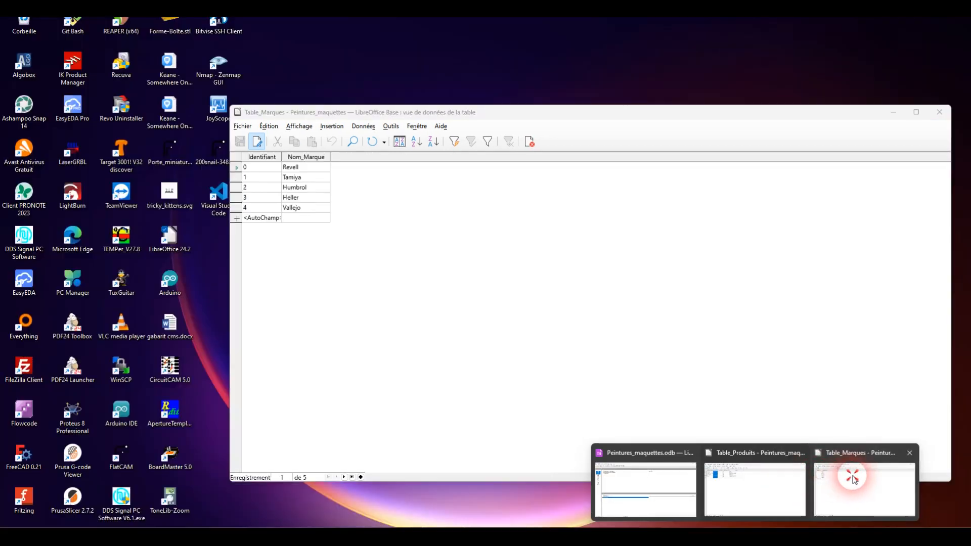
{"action": "left_click", "coordinate": [850, 473]}
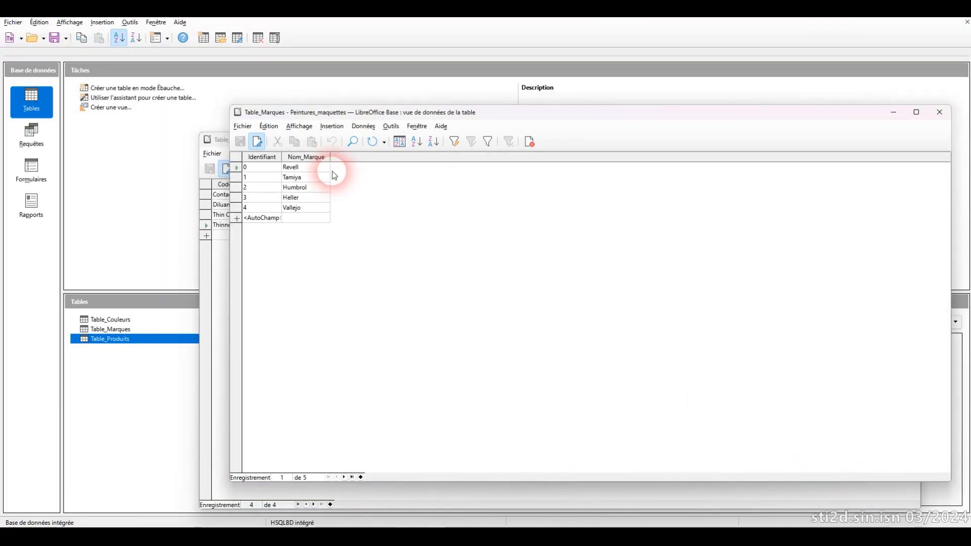
{"action": "left_click_drag", "start_coordinate": [342, 106], "coordinate": [641, 102]}
{"action": "left_click", "coordinate": [459, 206]}
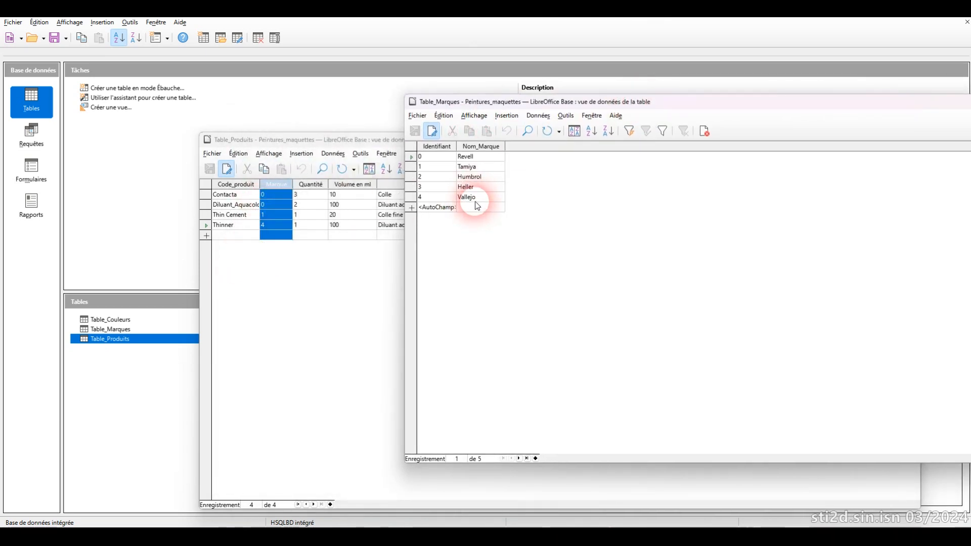
{"action": "left_click", "coordinate": [300, 226]}
{"action": "left_click", "coordinate": [442, 296]}
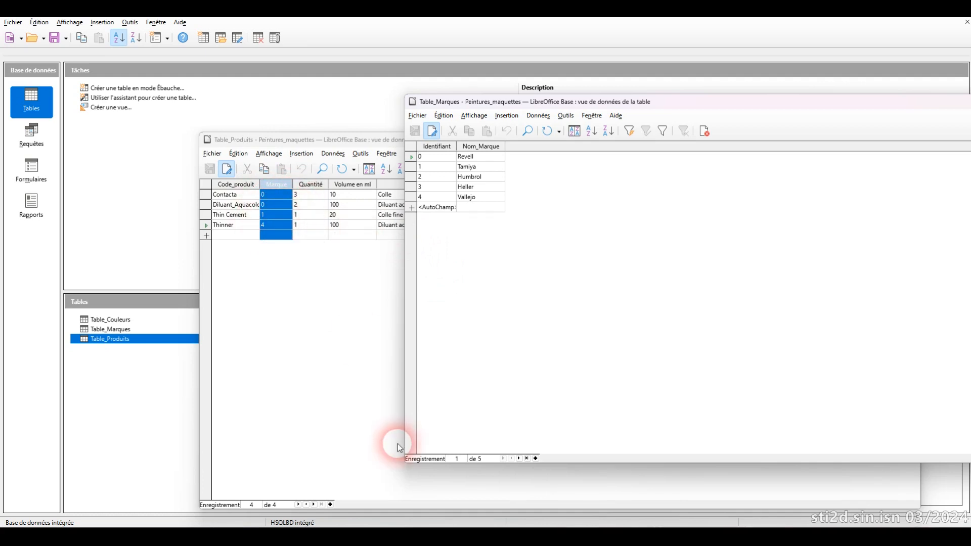
Step: Close the Table_Marques and Table_Produits data windows
{"action": "left_click_drag", "start_coordinate": [873, 103], "coordinate": [635, 104]}
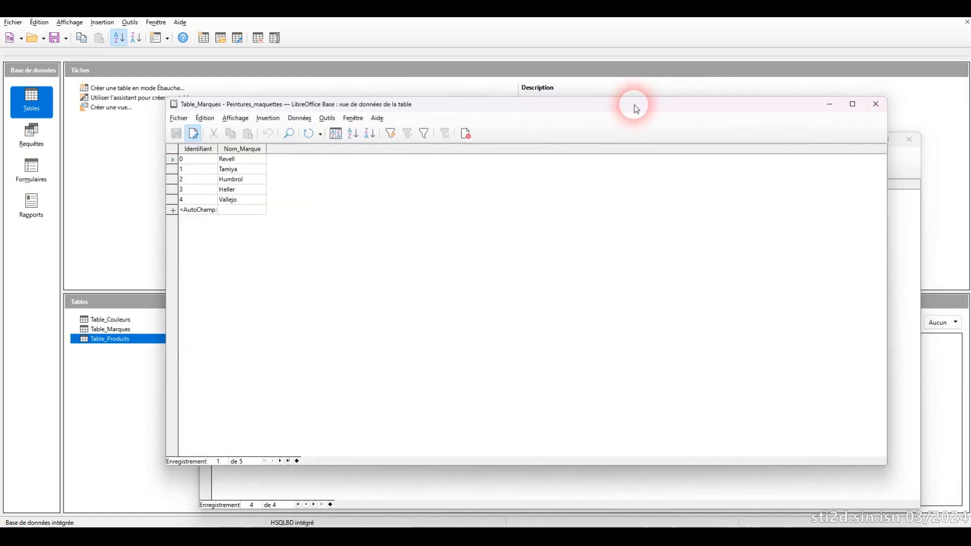
{"action": "left_click", "coordinate": [876, 104]}
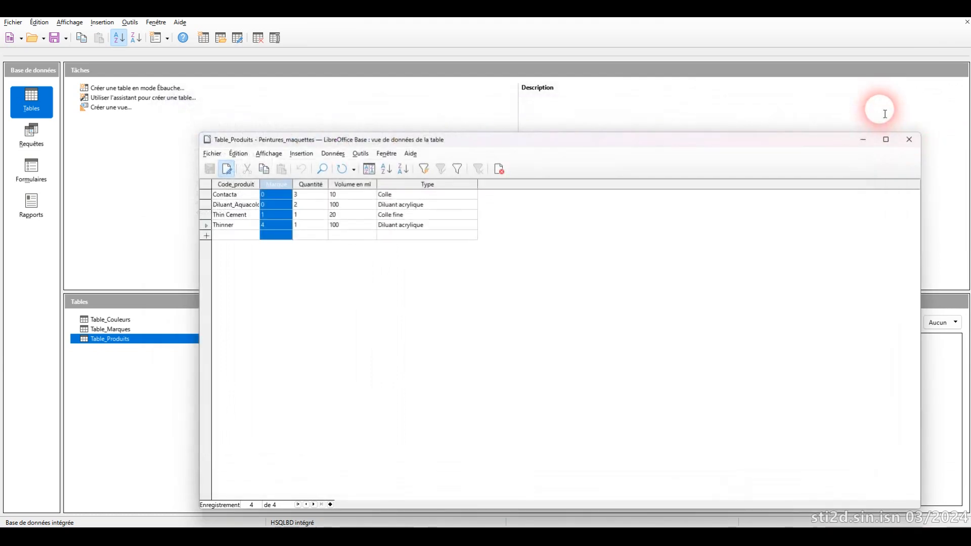
{"action": "left_click", "coordinate": [910, 139]}
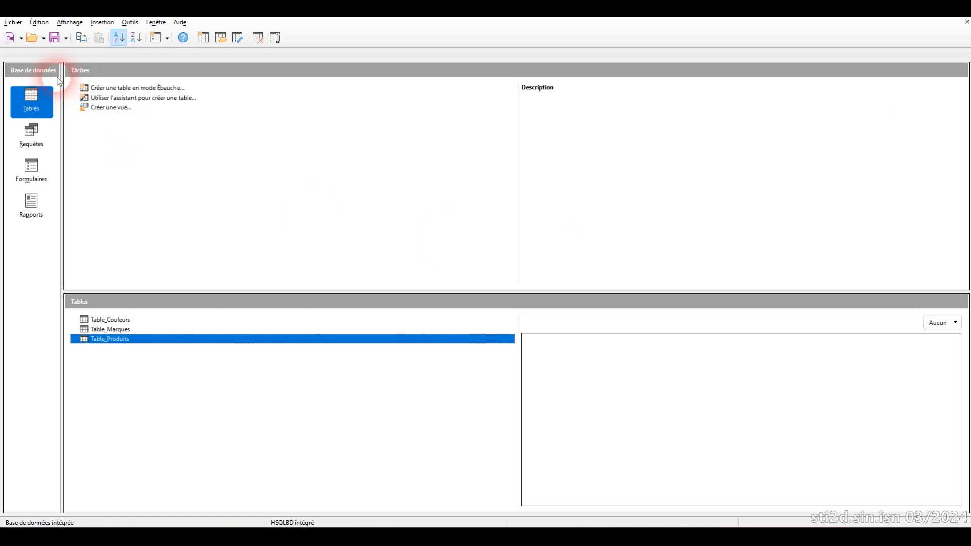
Step: Open the database's relations design and trace the link between Marque in Table_Couleurs and Identifiant in Table_Marques, moving Table_Marques slightly away
{"action": "left_click", "coordinate": [77, 24]}
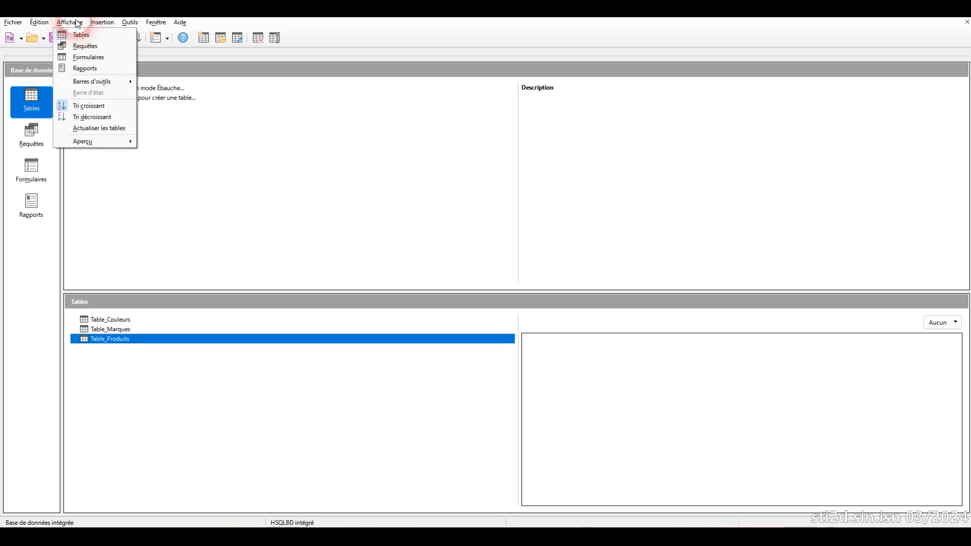
{"action": "left_click", "coordinate": [124, 23]}
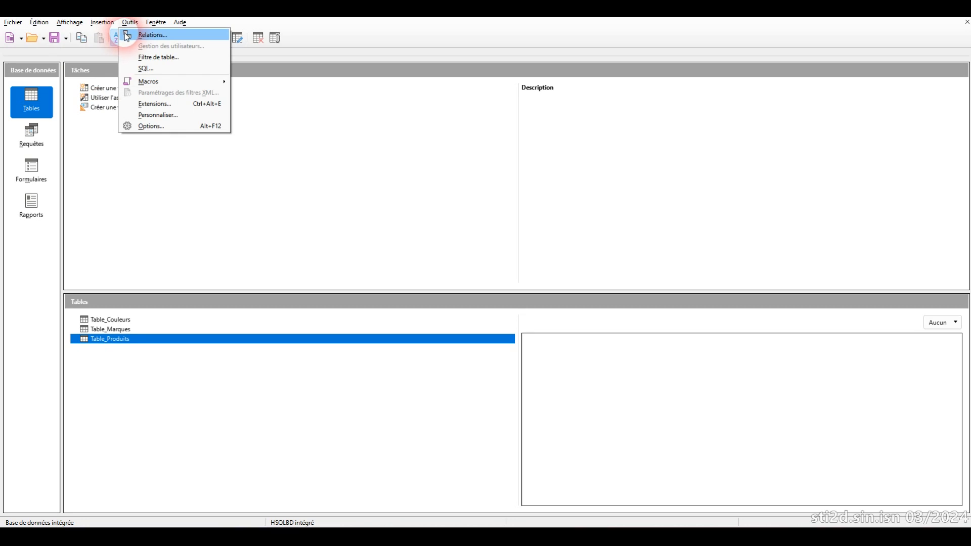
{"action": "left_click", "coordinate": [127, 35]}
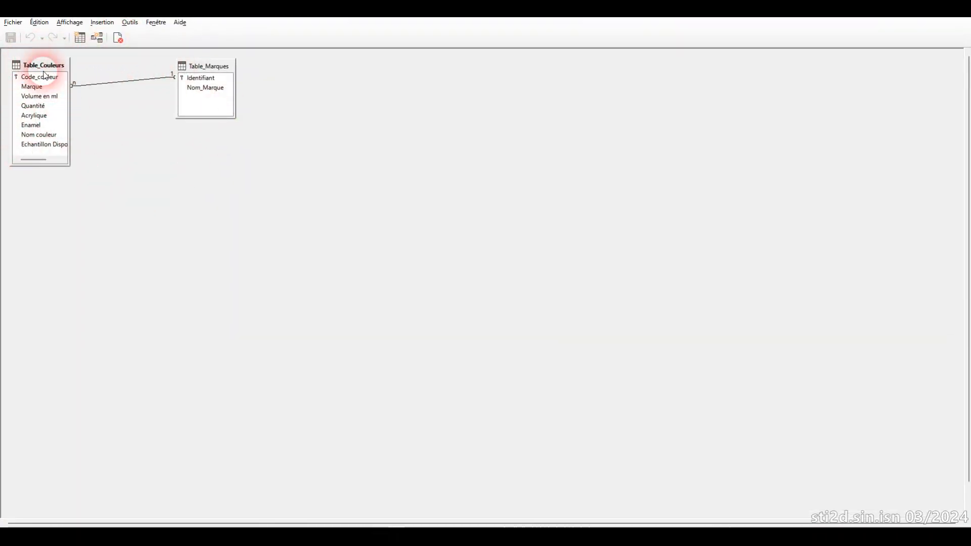
{"action": "left_click_drag", "start_coordinate": [220, 68], "coordinate": [220, 67]}
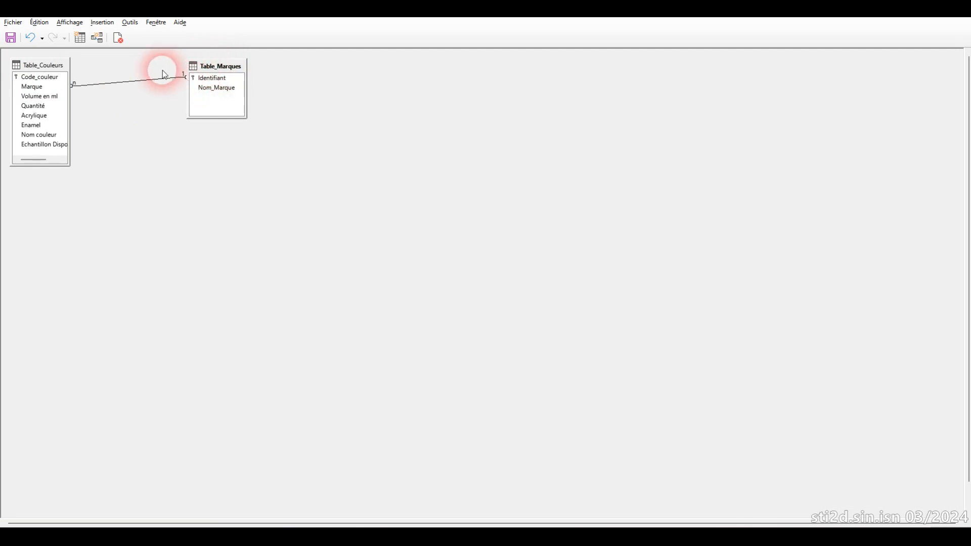
{"action": "left_click", "coordinate": [31, 89]}
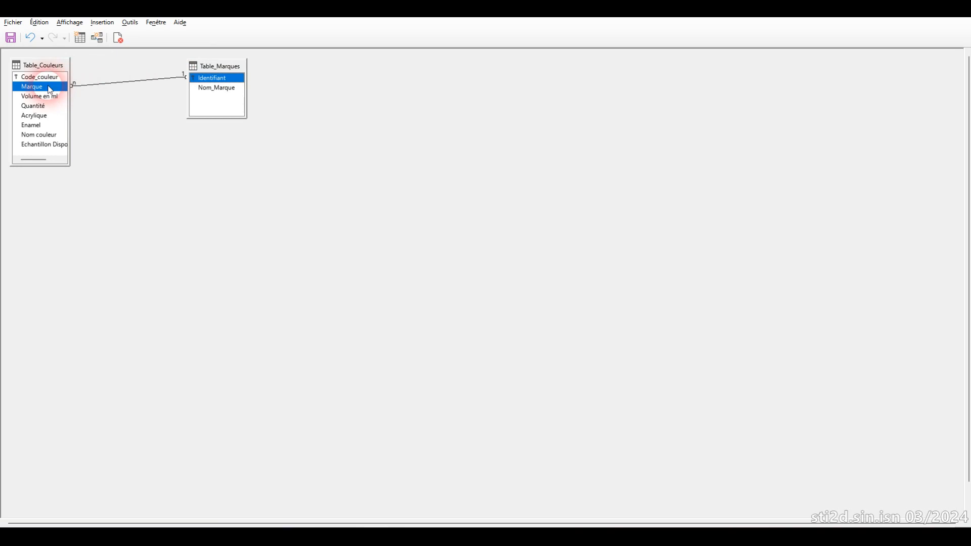
{"action": "left_click_drag", "start_coordinate": [49, 90], "coordinate": [214, 79]}
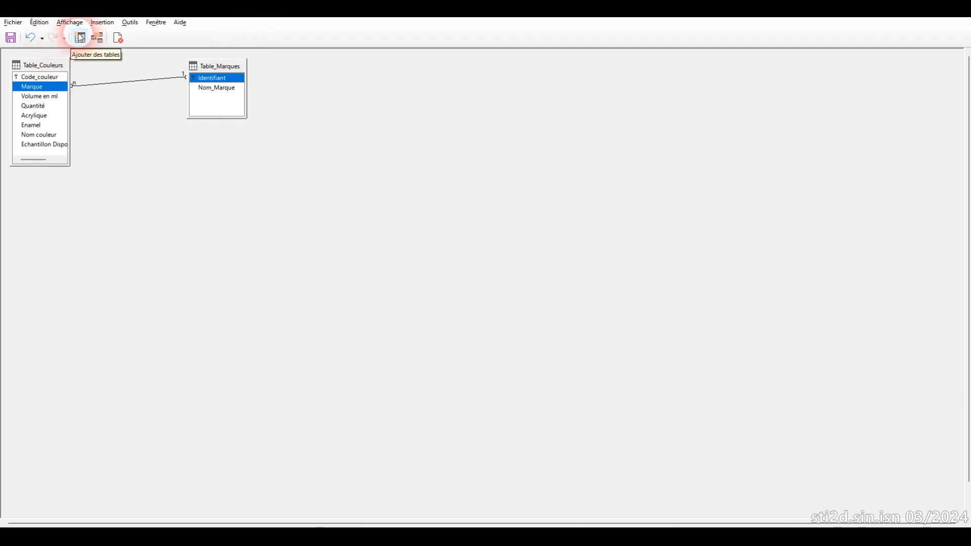
Step: Add Table_Produits to the relations design, place it beyond Table_Marques and enlarge it to show all its fields
{"action": "left_click", "coordinate": [79, 37]}
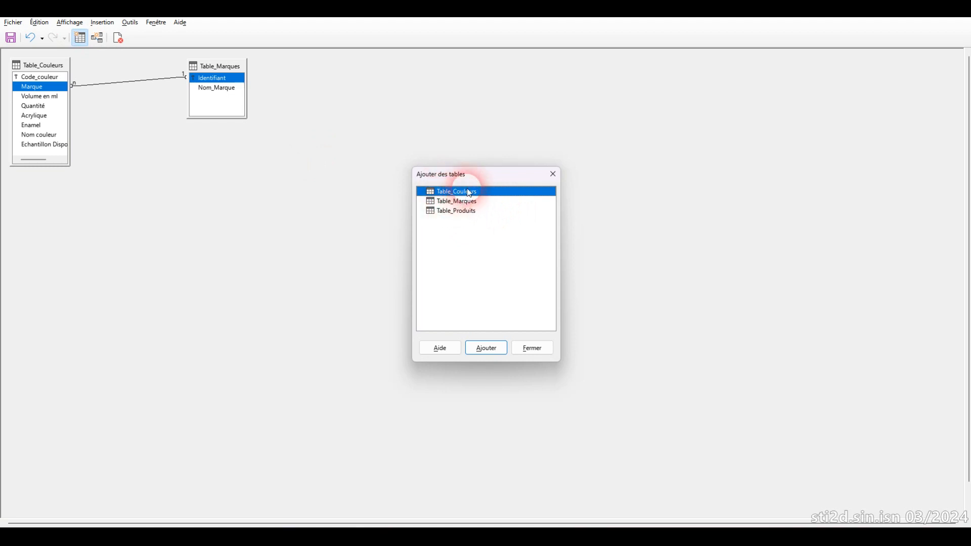
{"action": "left_click", "coordinate": [451, 212]}
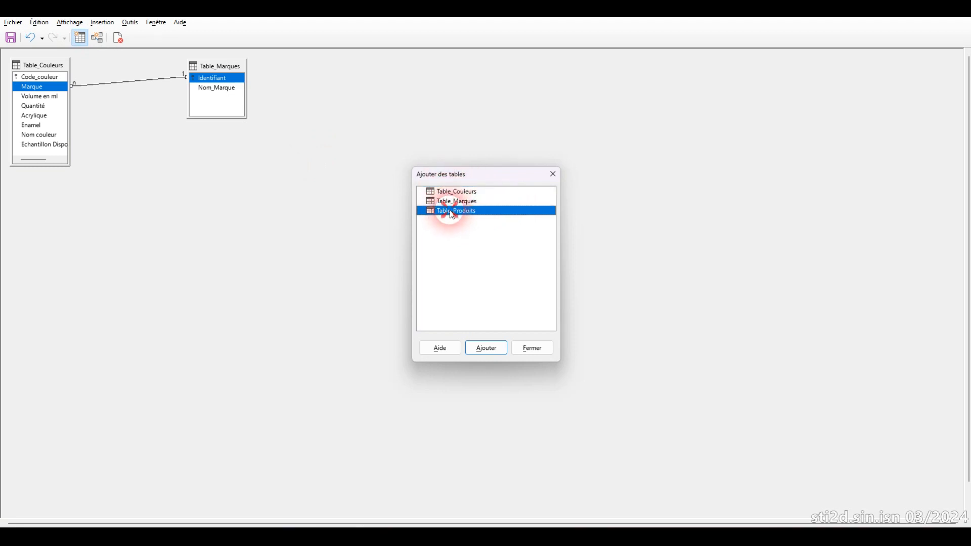
{"action": "left_click", "coordinate": [486, 348]}
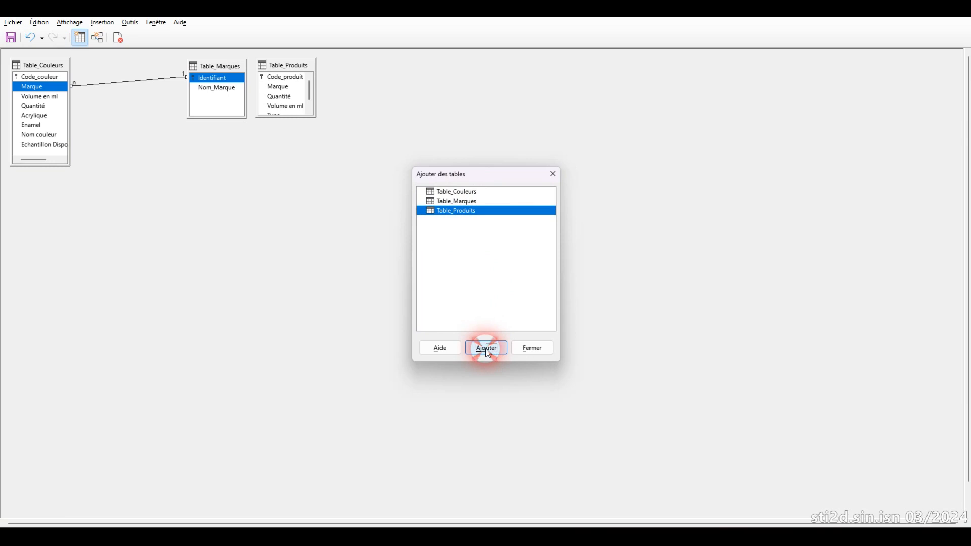
{"action": "left_click", "coordinate": [533, 348]}
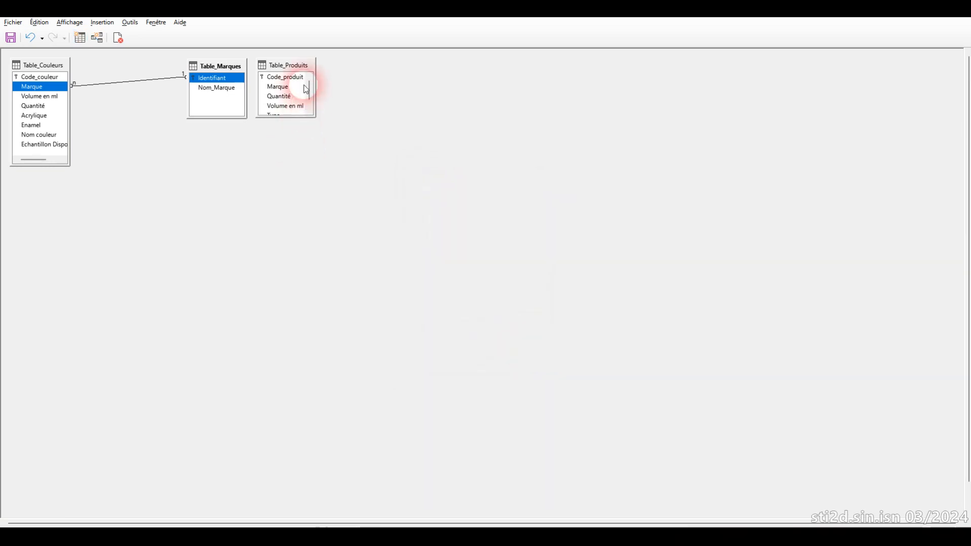
{"action": "left_click_drag", "start_coordinate": [293, 65], "coordinate": [358, 66]}
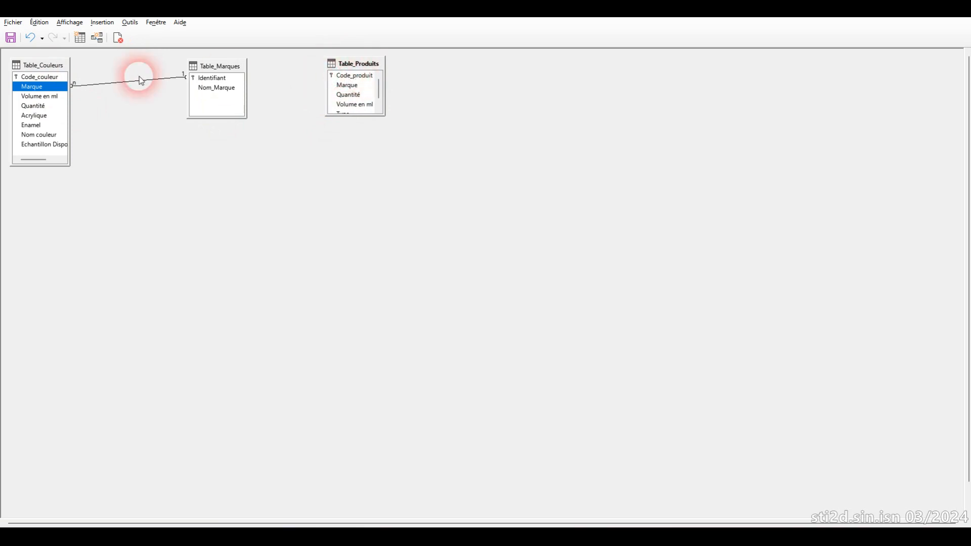
{"action": "left_click", "coordinate": [356, 86]}
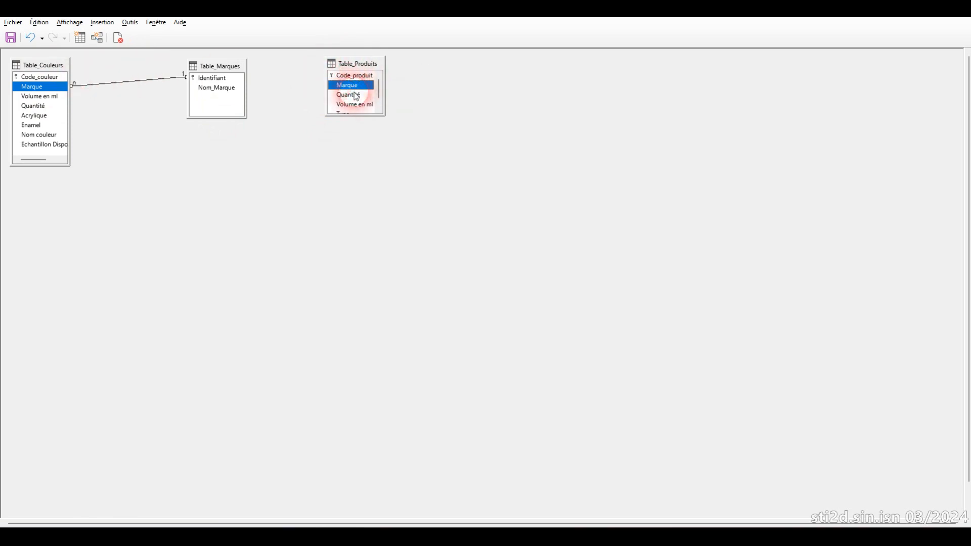
{"action": "left_click_drag", "start_coordinate": [357, 116], "coordinate": [351, 145]}
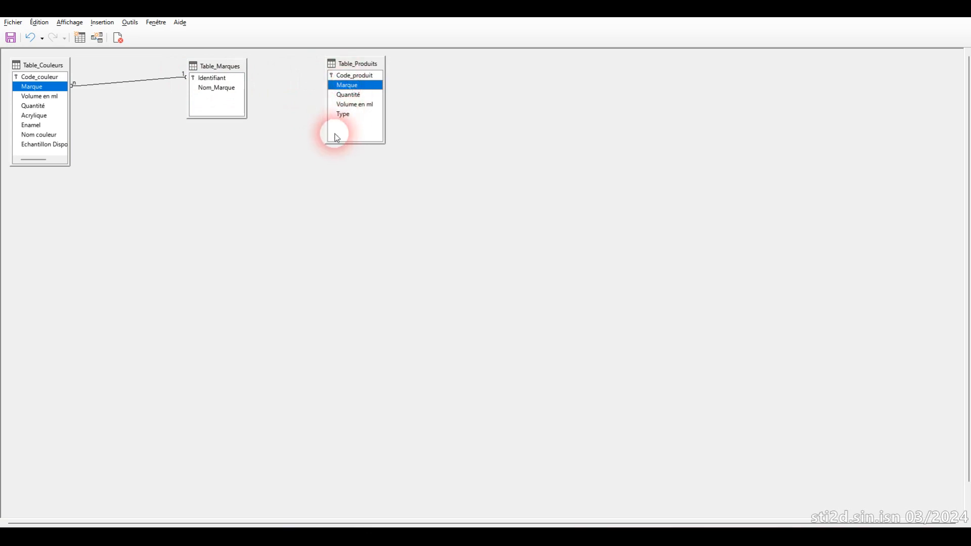
Step: Try to relate the Volume en ml and Type fields of Table_Produits to Identifiant in Table_Marques
{"action": "left_click", "coordinate": [359, 104]}
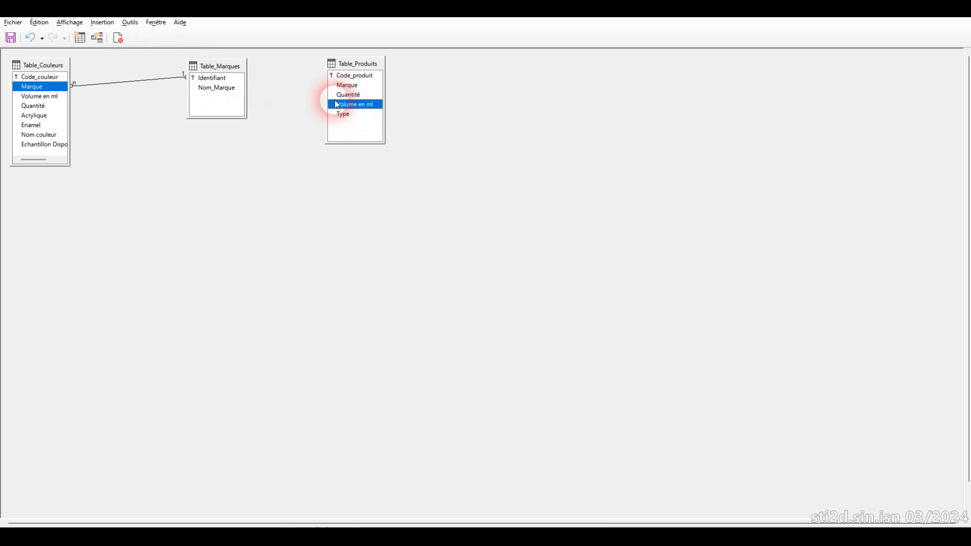
{"action": "left_click", "coordinate": [356, 106]}
{"action": "left_click", "coordinate": [355, 106]}
{"action": "left_click_drag", "start_coordinate": [356, 108], "coordinate": [231, 82]}
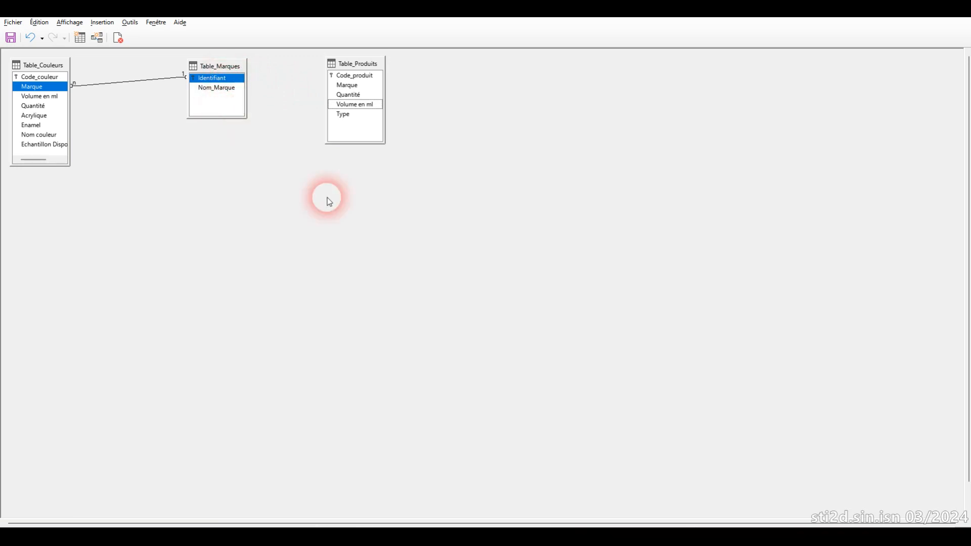
{"action": "left_click", "coordinate": [351, 104]}
{"action": "left_click_drag", "start_coordinate": [344, 113], "coordinate": [234, 78]}
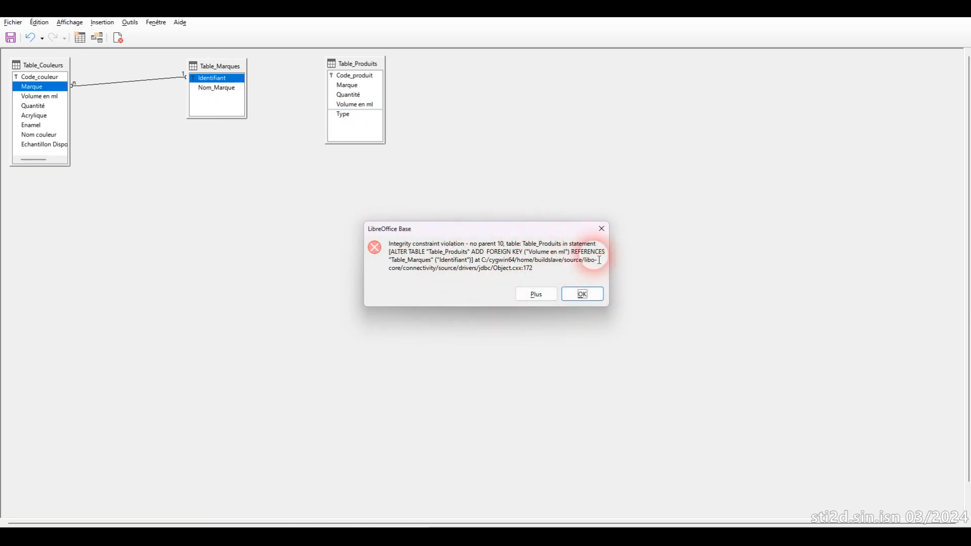
{"action": "left_click_drag", "start_coordinate": [413, 244], "coordinate": [458, 245]}
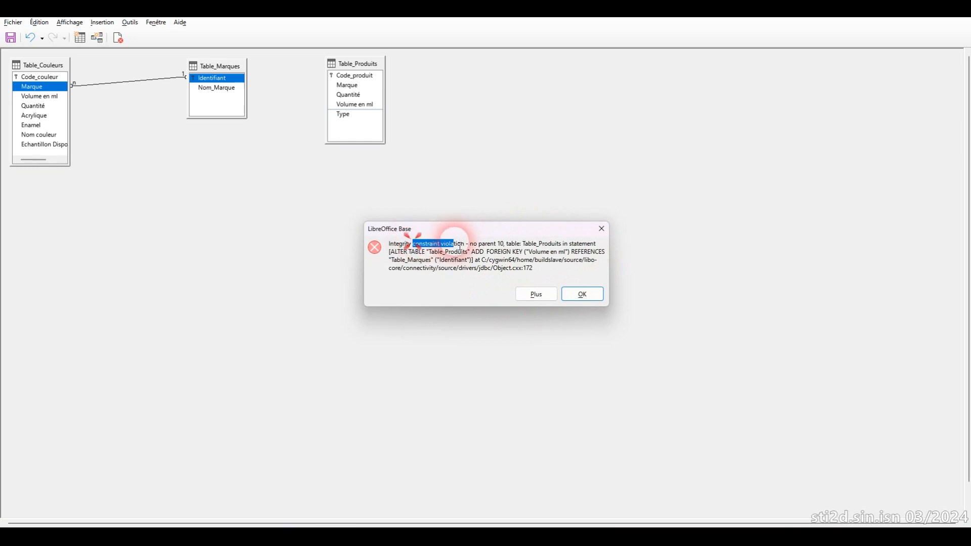
{"action": "left_click", "coordinate": [582, 294]}
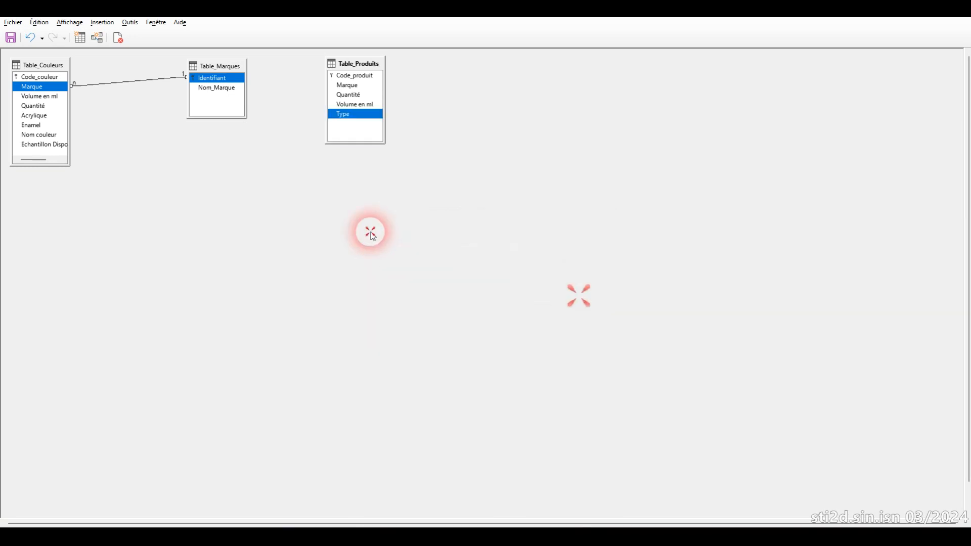
Step: Relate the Marque field of Table_Produits to the Identifiant field of Table_Marques
{"action": "left_click", "coordinate": [351, 86]}
{"action": "left_click_drag", "start_coordinate": [351, 89], "coordinate": [229, 80]}
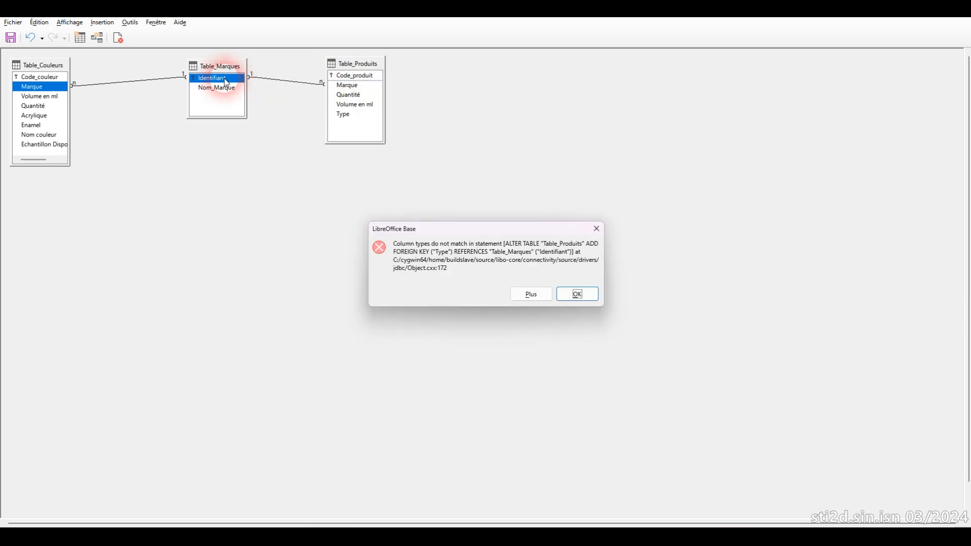
{"action": "left_click", "coordinate": [582, 293]}
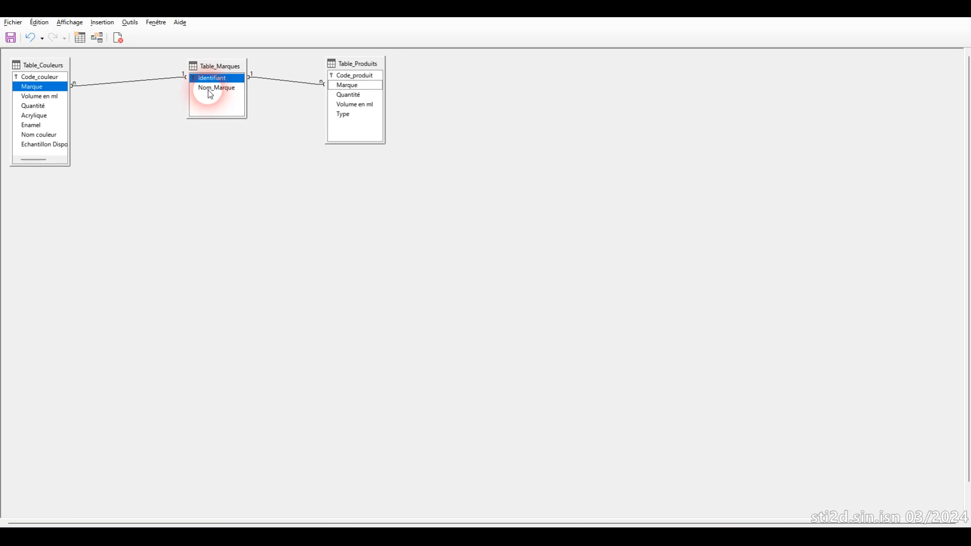
Step: Save the table relations and close the relations design
{"action": "left_click", "coordinate": [11, 38]}
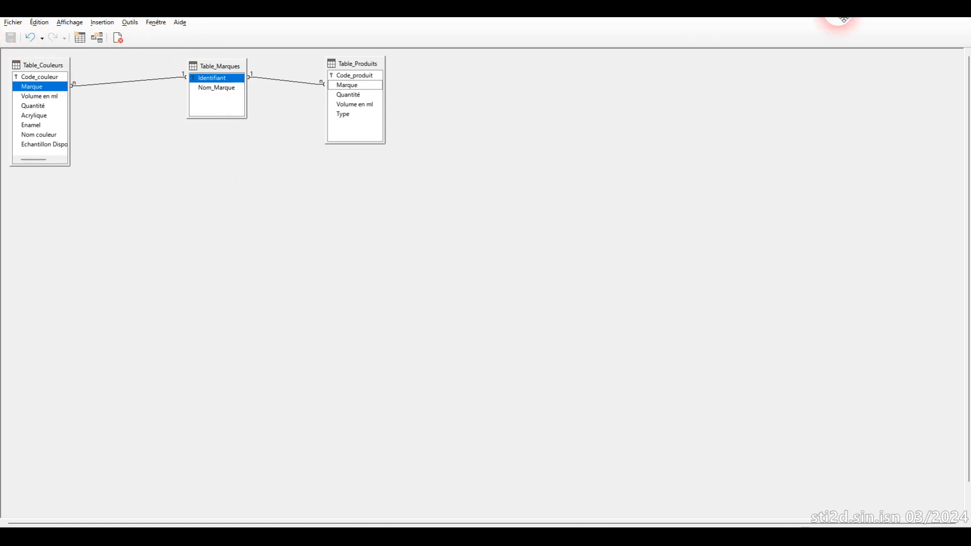
{"action": "left_click", "coordinate": [14, 23]}
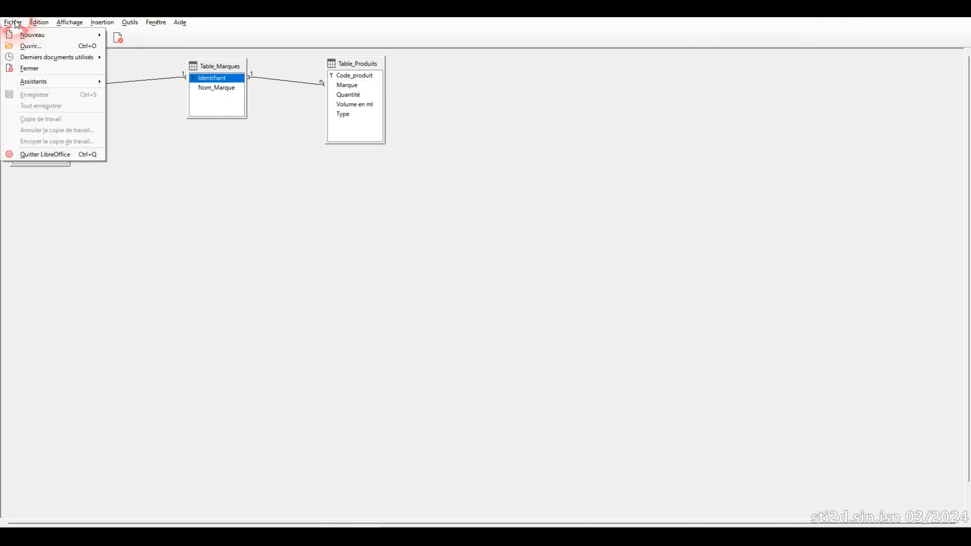
{"action": "left_click", "coordinate": [53, 69]}
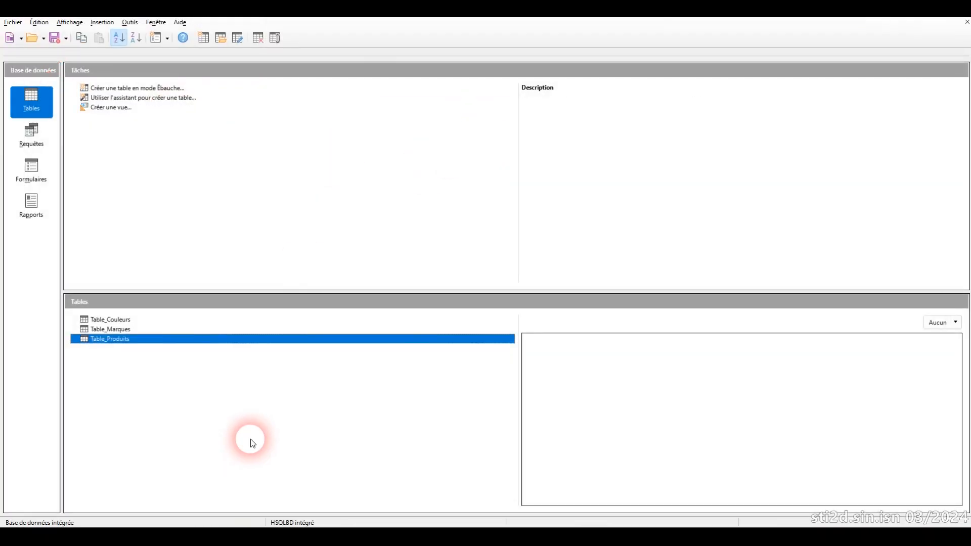
Step: Open Formulaire_Couleurs to examine the brand shown in its Marque list box, and close the form again
{"action": "left_click", "coordinate": [104, 330]}
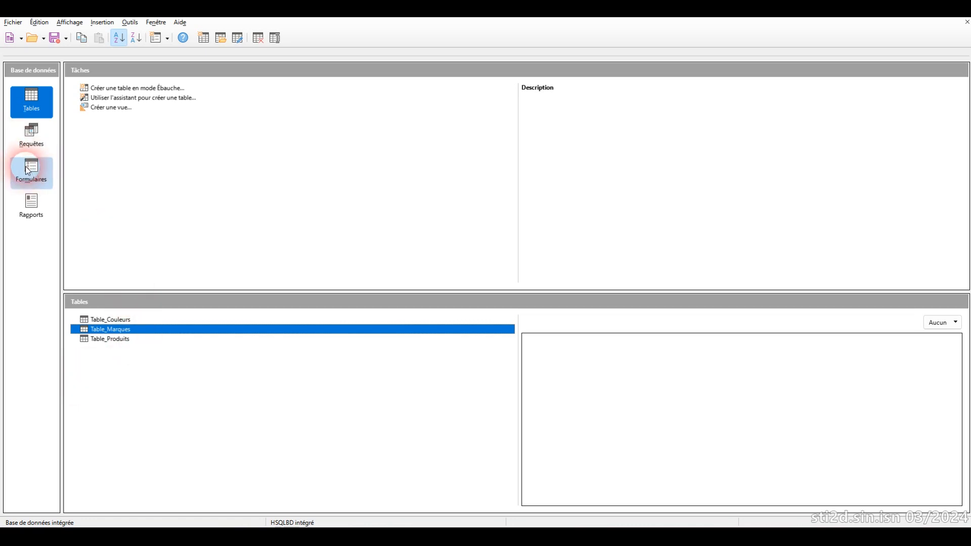
{"action": "left_click", "coordinate": [112, 340]}
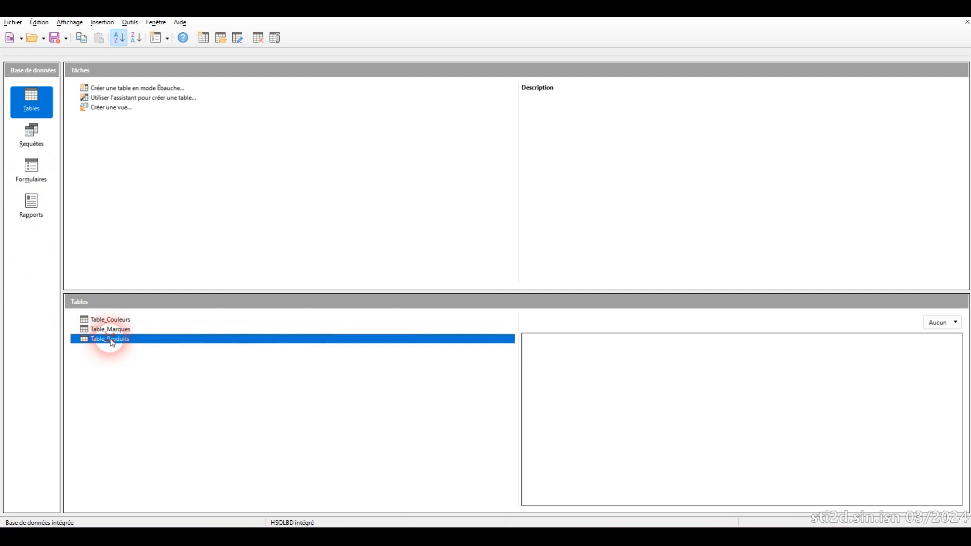
{"action": "left_click", "coordinate": [32, 168]}
{"action": "double_click", "coordinate": [125, 322]}
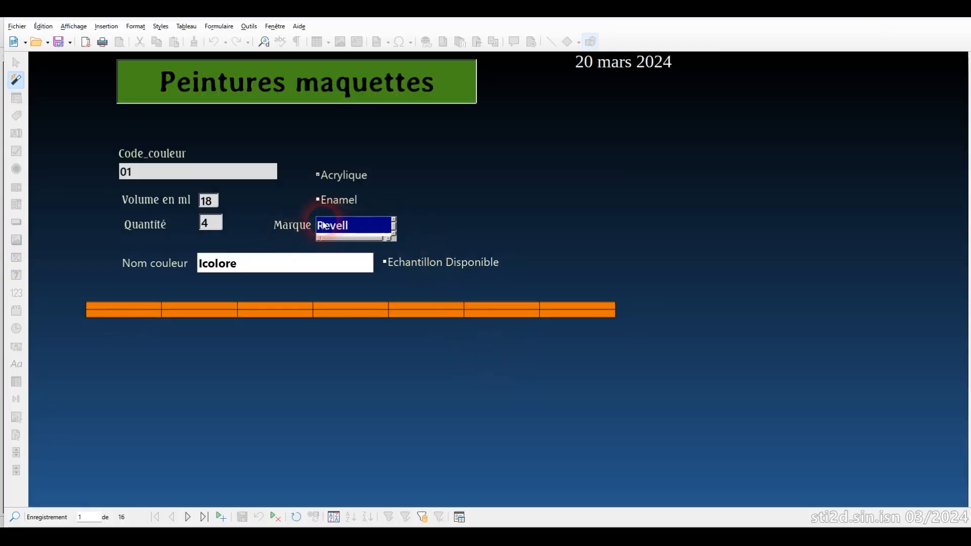
{"action": "left_click", "coordinate": [340, 227]}
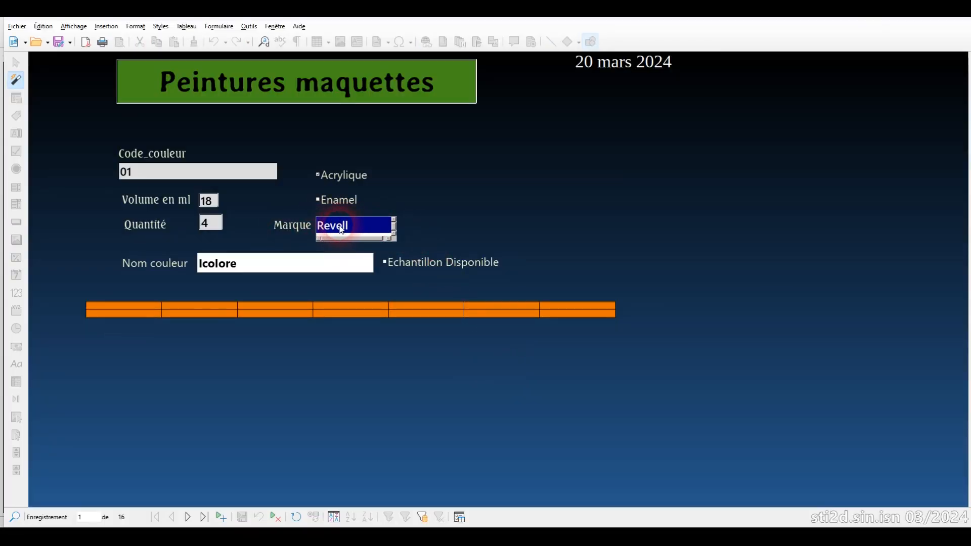
{"action": "left_click", "coordinate": [18, 27]}
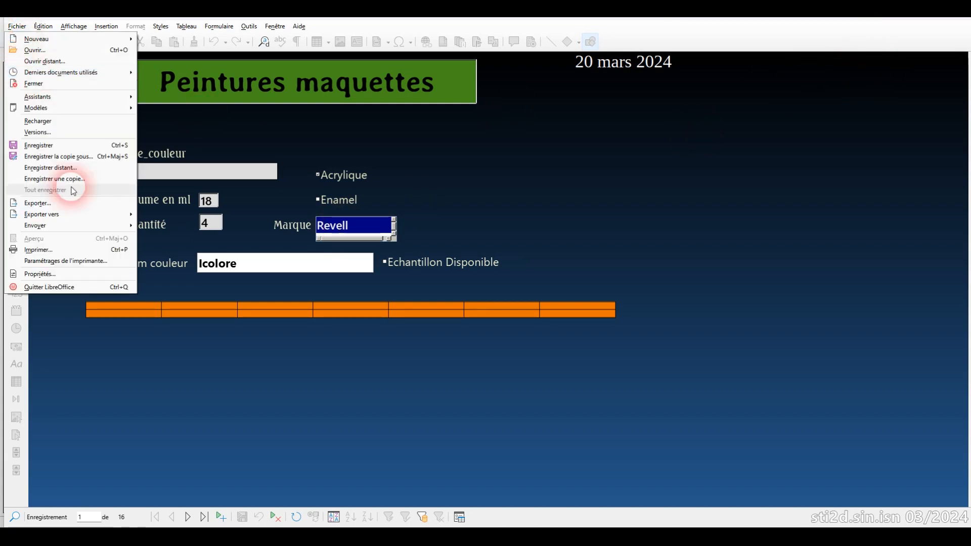
{"action": "left_click", "coordinate": [92, 83]}
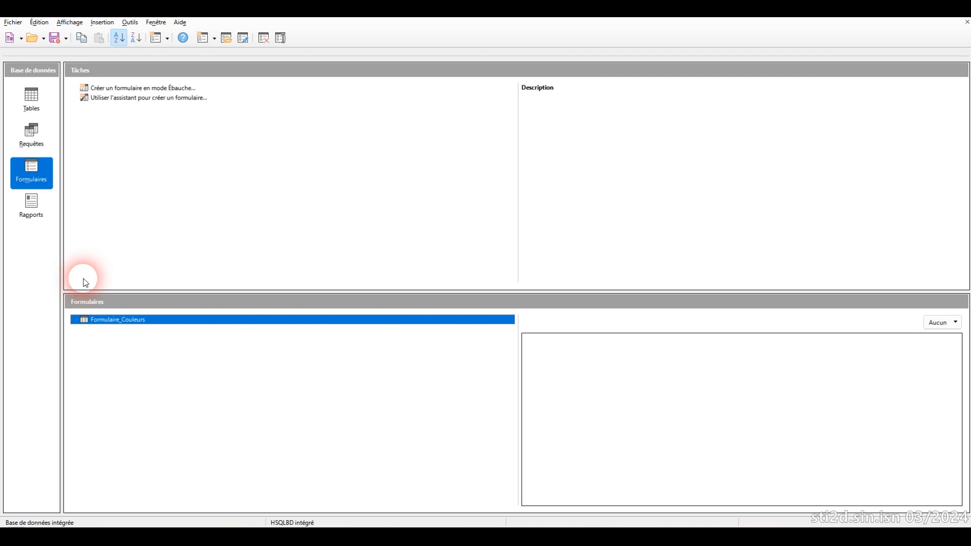
Step: Open Formulaire_Couleurs for editing
{"action": "right_click", "coordinate": [99, 322]}
{"action": "left_click", "coordinate": [127, 389]}
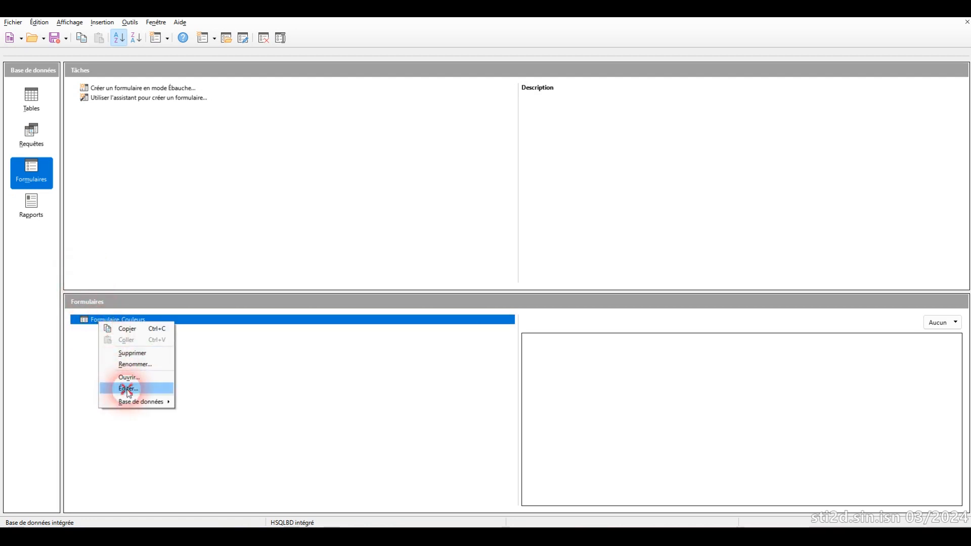